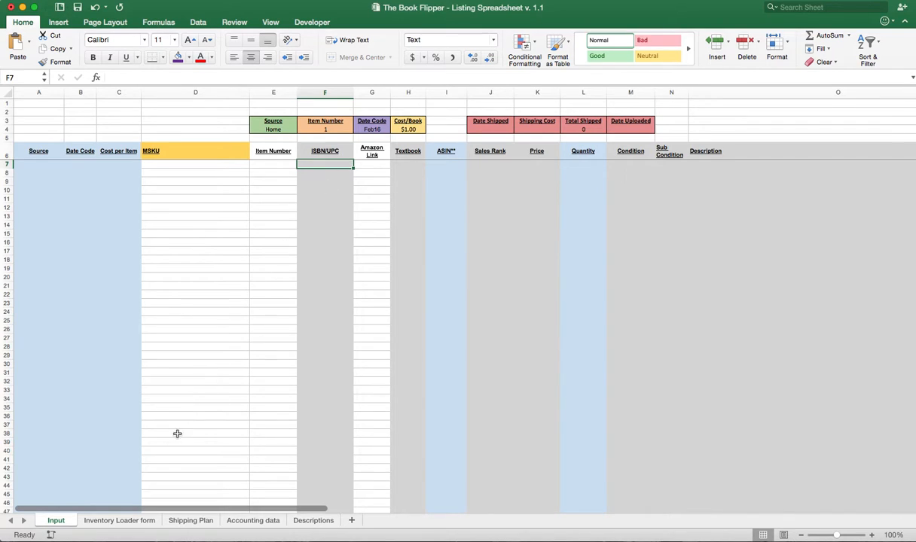
- Look through the Inventory Loader form, Shipping Plan, Accounting data and Descriptions sheets, including the condition descriptions and subcondition abbreviations
{"action": "left_click", "coordinate": [120, 523]}
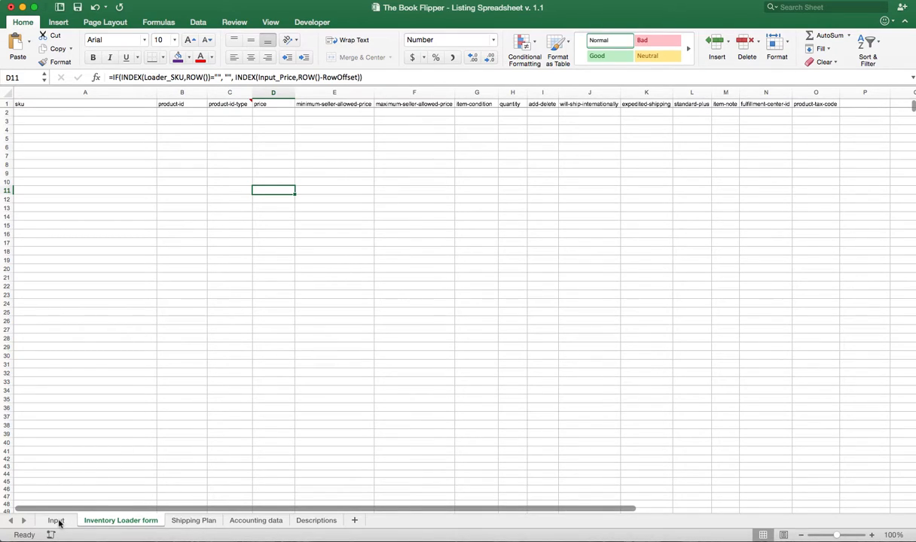
{"action": "left_click", "coordinate": [188, 522]}
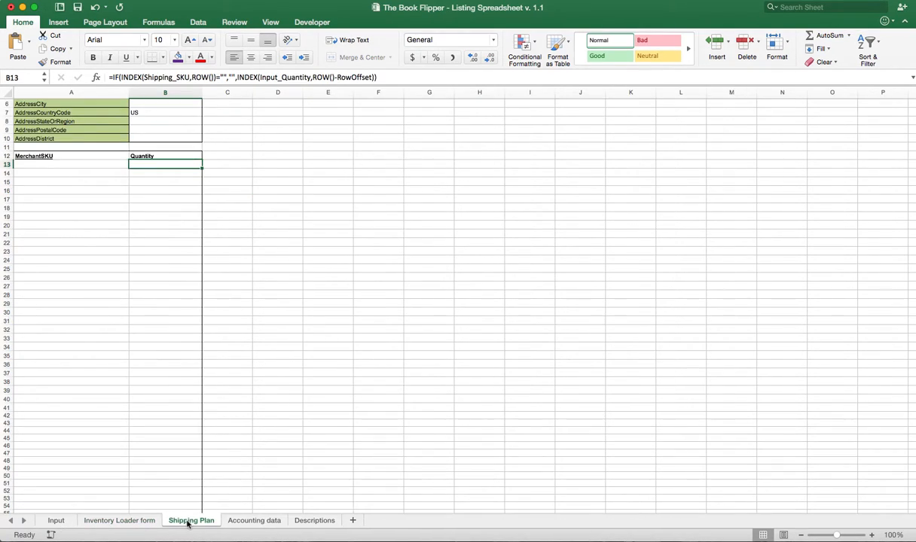
{"action": "left_click", "coordinate": [246, 521]}
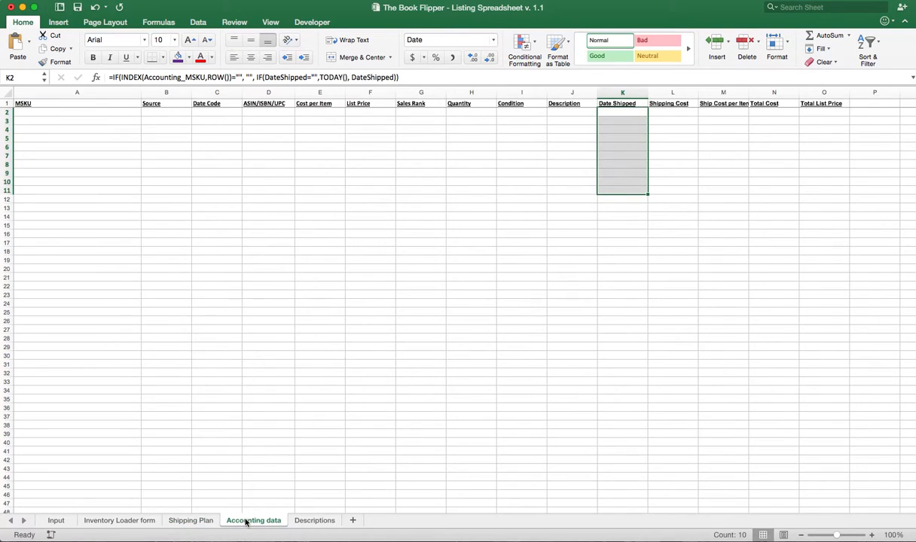
{"action": "left_click", "coordinate": [350, 313]}
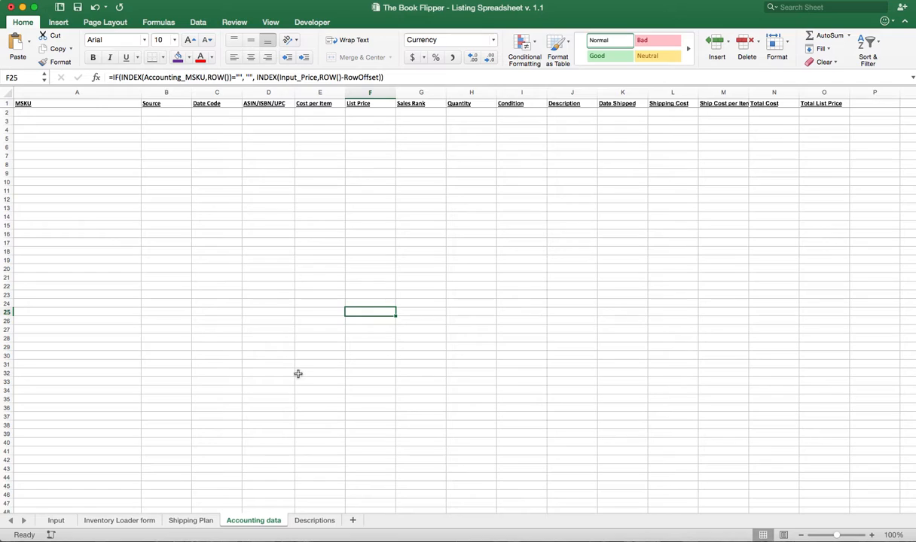
{"action": "left_click", "coordinate": [312, 519]}
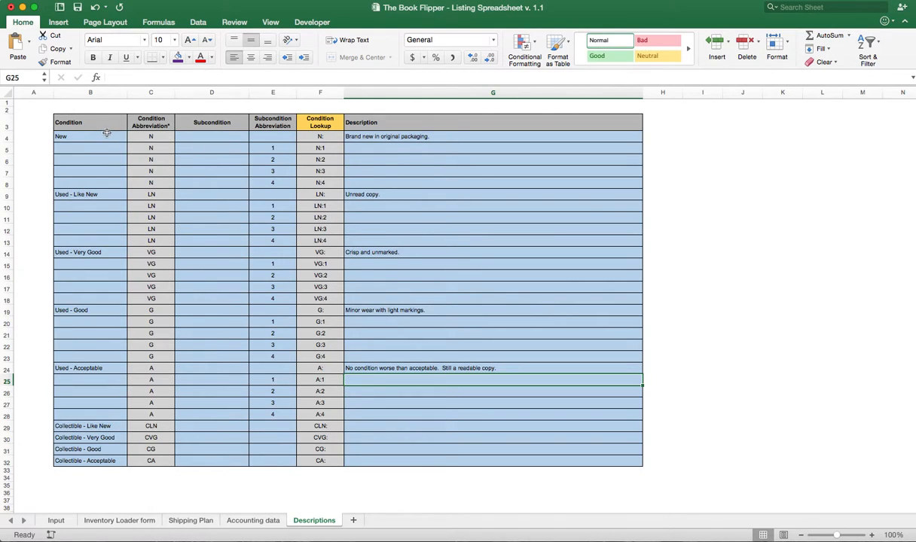
{"action": "left_click", "coordinate": [409, 194]}
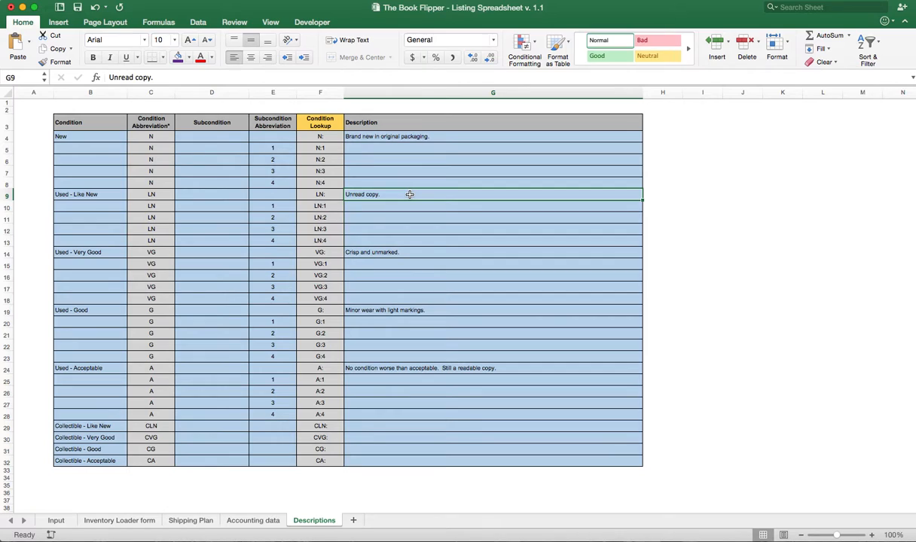
{"action": "left_click", "coordinate": [276, 207]}
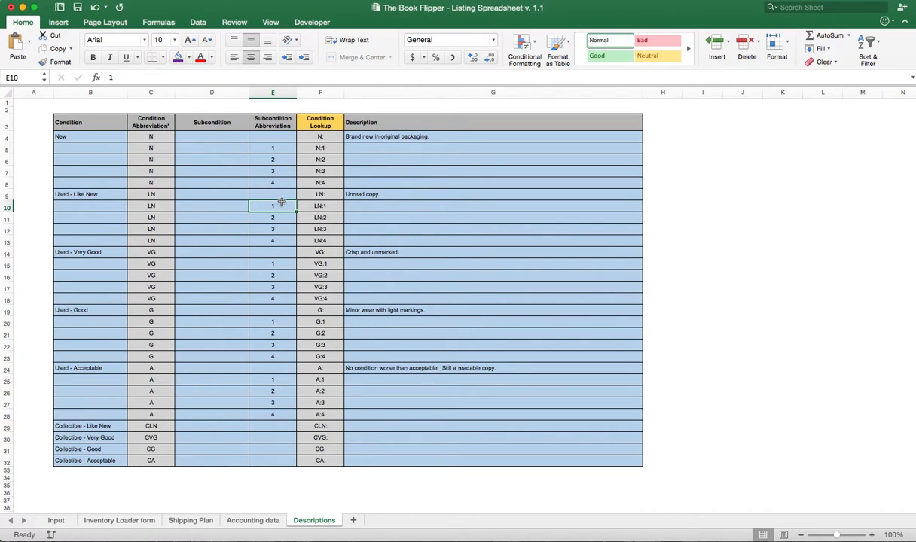
- Change the fourth Used - Good subcondition abbreviation to L and describe it as "Former library book with typical markings. Crisp otherwise."
{"action": "left_click", "coordinate": [280, 357]}
{"action": "type", "text": "L"}
{"action": "key", "text": "Tab"}
{"action": "key", "text": "Tab"}
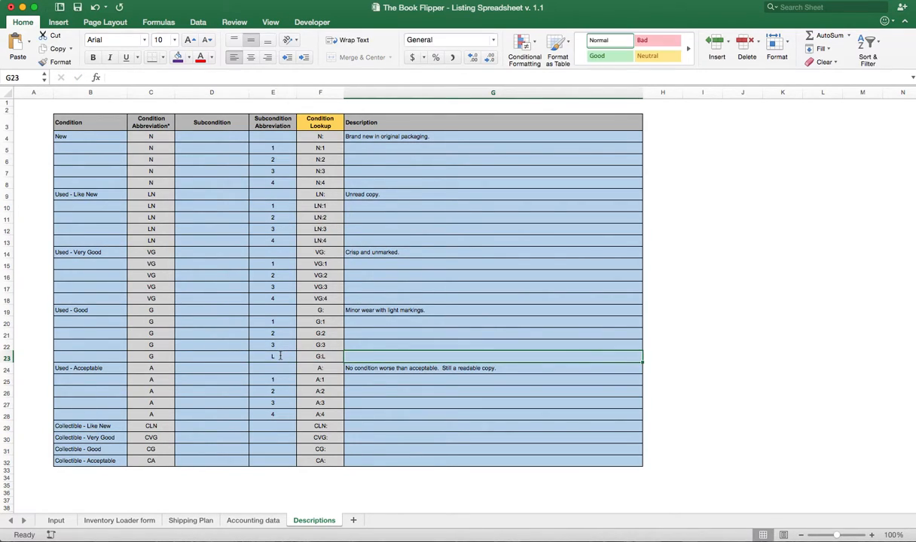
{"action": "type", "text": "Former library book with typical markings.  Crisp "}
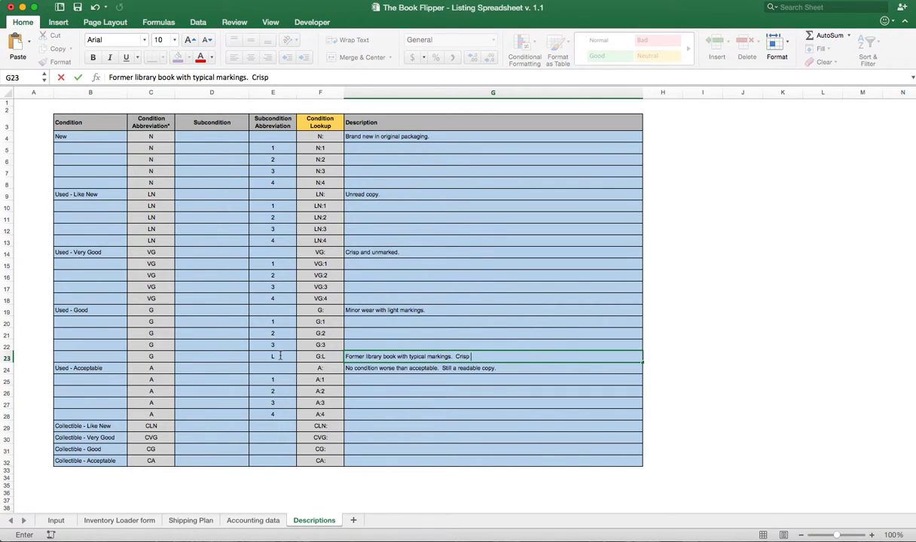
{"action": "type", "text": "otherwise."}
{"action": "key", "text": "Return"}
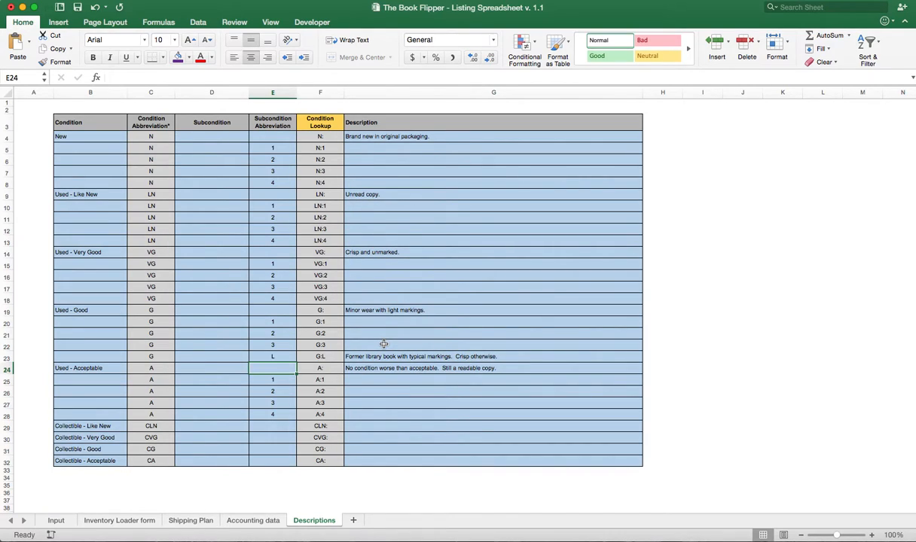
- On the Input sheet, review the source and cost per book settings and set the starting item number to 501
{"action": "left_click", "coordinate": [55, 521]}
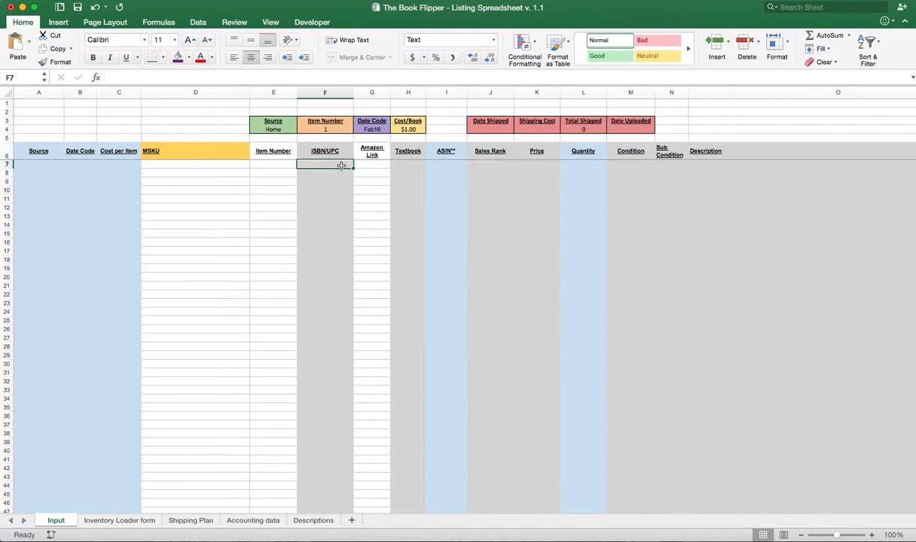
{"action": "left_click", "coordinate": [260, 129]}
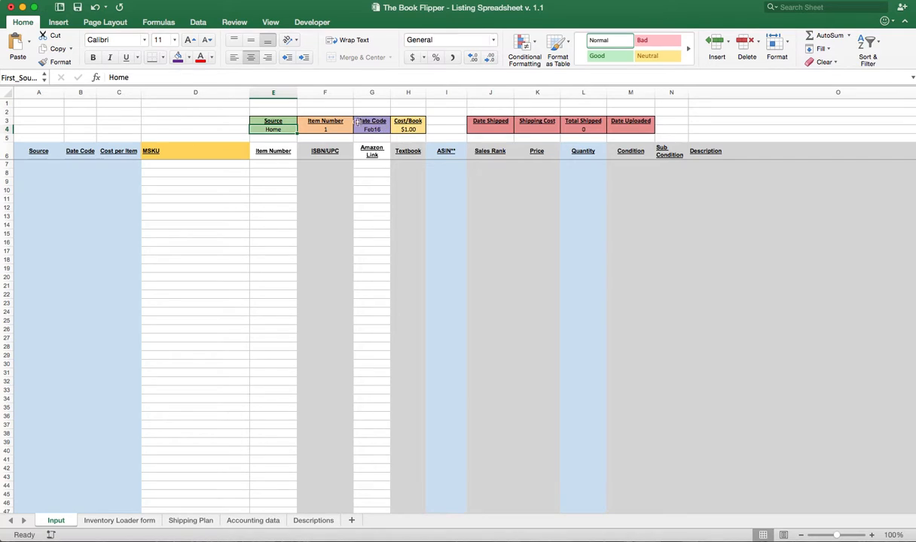
{"action": "left_click", "coordinate": [395, 129]}
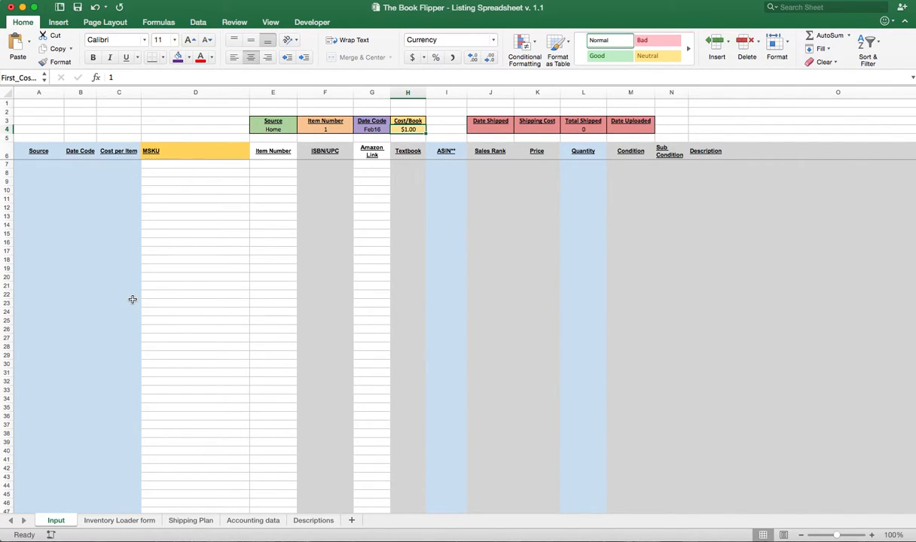
{"action": "left_click", "coordinate": [308, 128]}
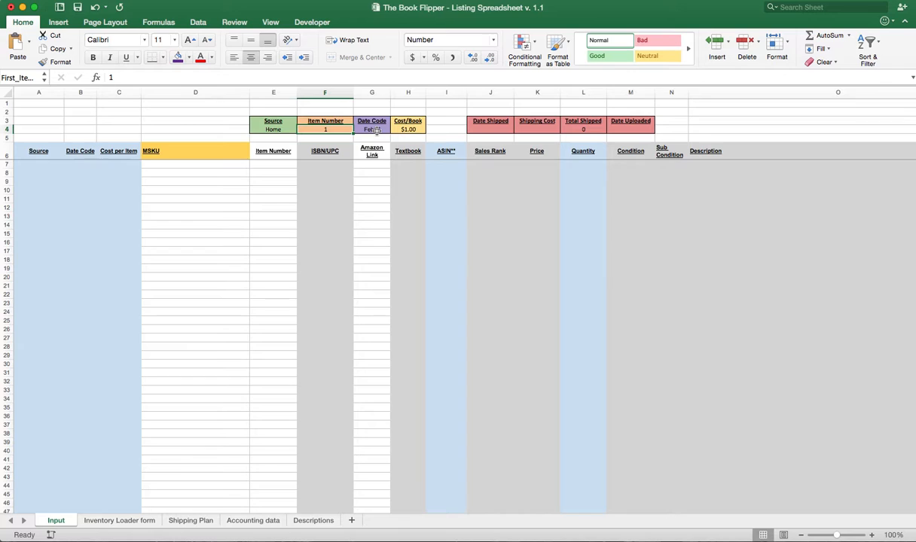
{"action": "type", "text": "501"}
{"action": "key", "text": "Return"}
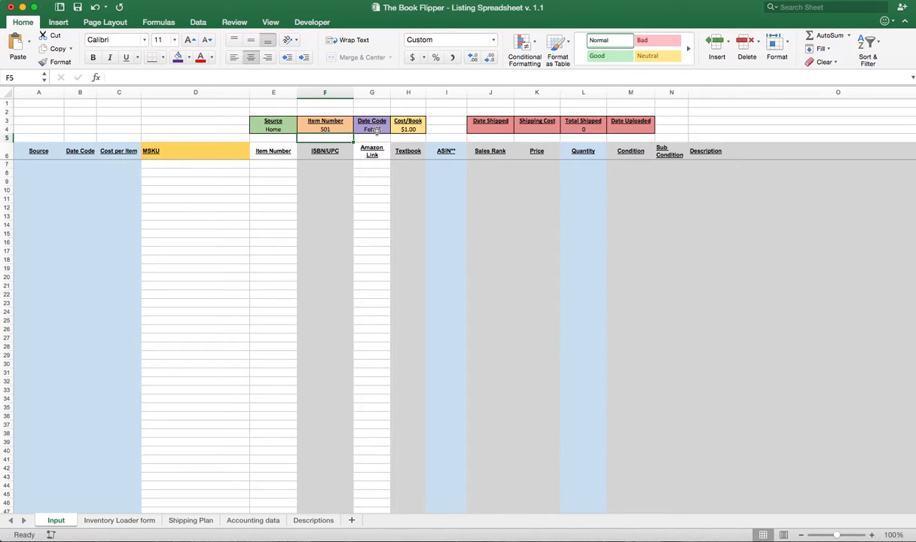
{"action": "left_click", "coordinate": [320, 166]}
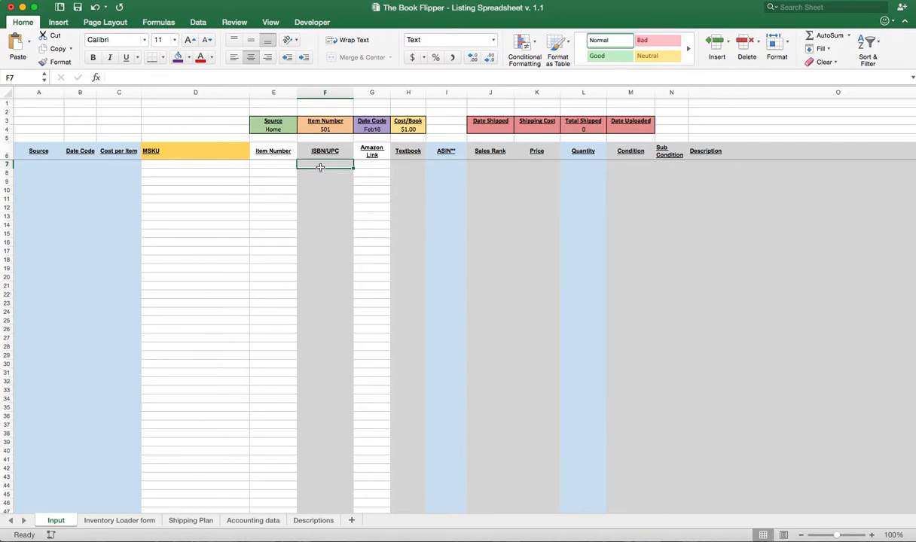
{"action": "type", "text": "9781847329806"}
{"action": "key", "text": "Return"}
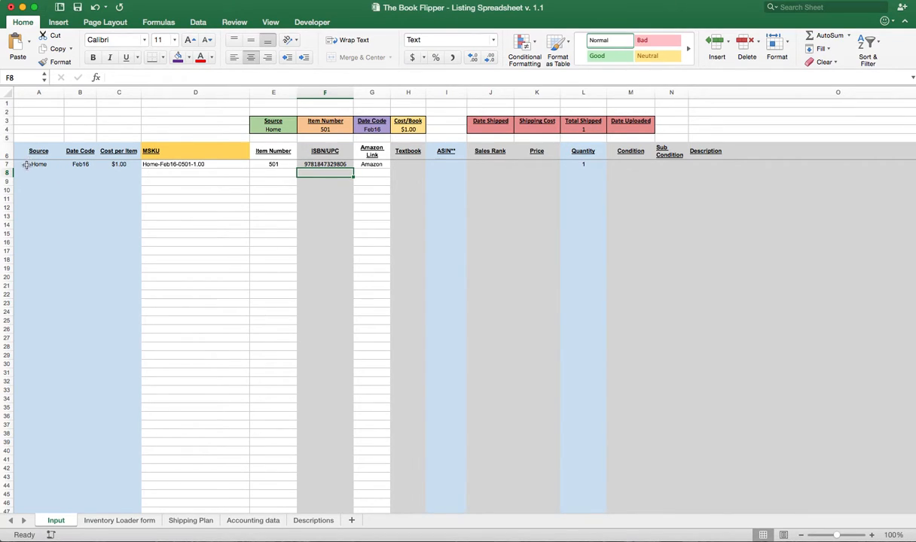
- Follow the first book's Amazon link and examine its used and new offers, price history and Prime-only offers, and return to the spreadsheet
{"action": "left_click", "coordinate": [212, 164]}
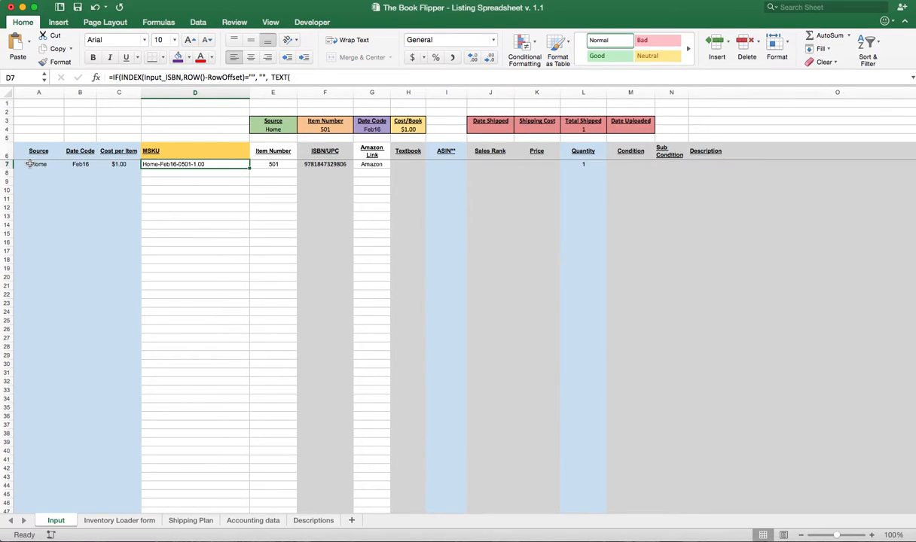
{"action": "left_click", "coordinate": [324, 164]}
{"action": "left_click", "coordinate": [367, 165]}
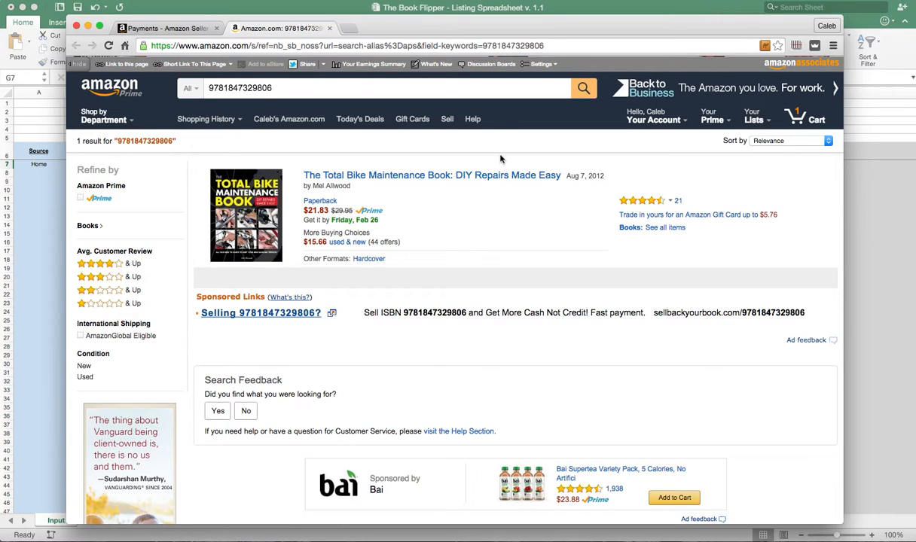
{"action": "left_click", "coordinate": [343, 241]}
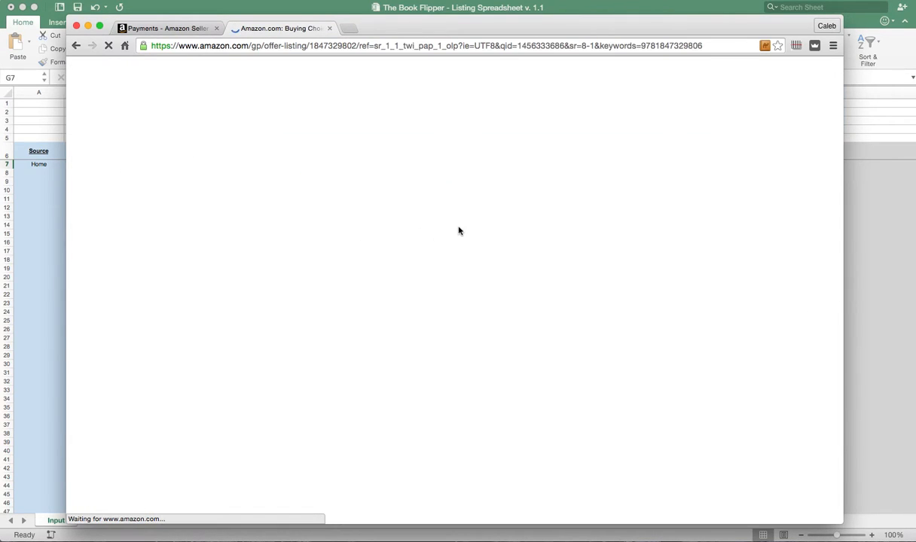
{"action": "scroll", "coordinate": [459, 230], "scroll_direction": "down", "scroll_amount": 2}
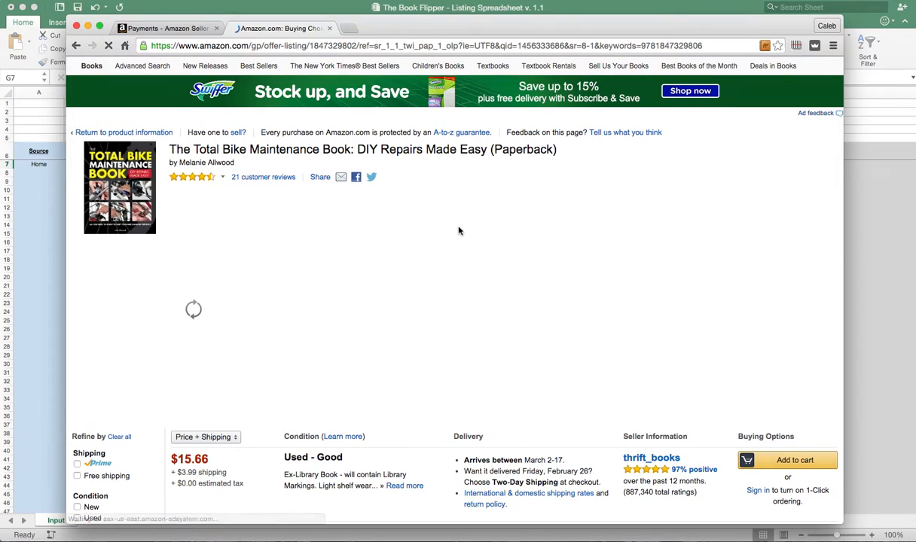
{"action": "scroll", "coordinate": [459, 230], "scroll_direction": "down", "scroll_amount": 1}
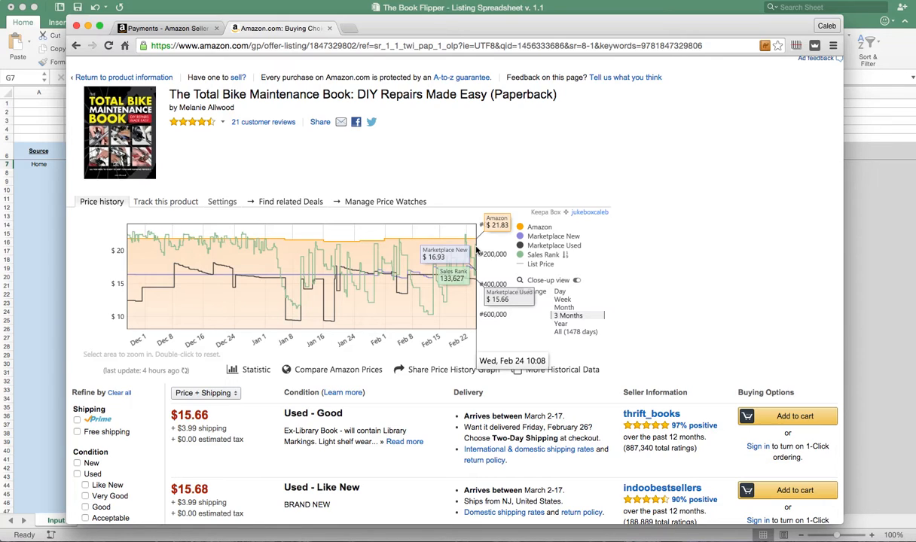
{"action": "scroll", "coordinate": [339, 264], "scroll_direction": "down", "scroll_amount": 3}
{"action": "left_click", "coordinate": [97, 313]}
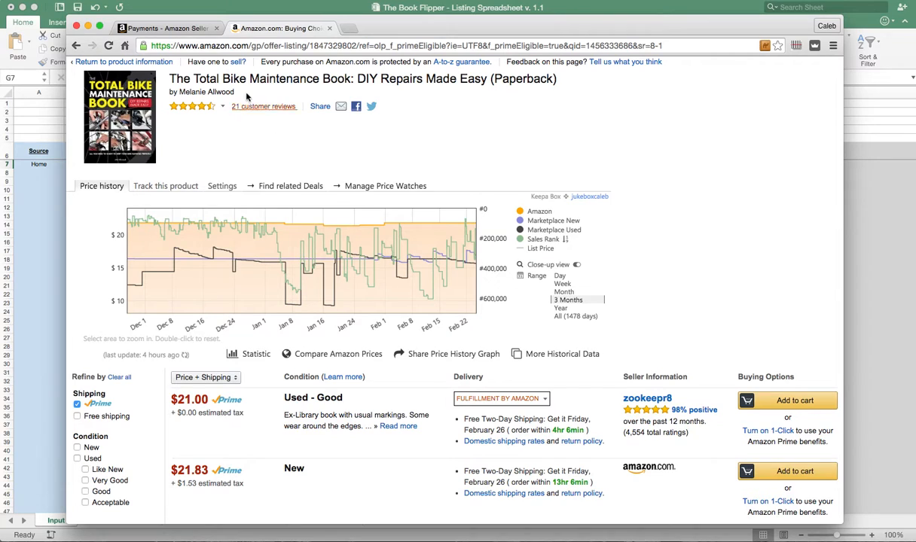
{"action": "left_click", "coordinate": [188, 28]}
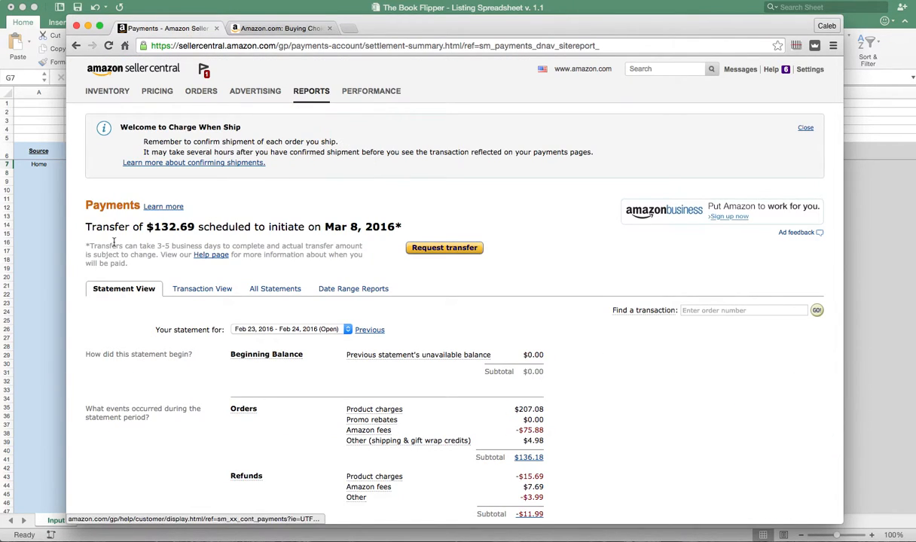
{"action": "left_click", "coordinate": [52, 235]}
- Mark the first book as a textbook with y in row 7
{"action": "left_click", "coordinate": [408, 163]}
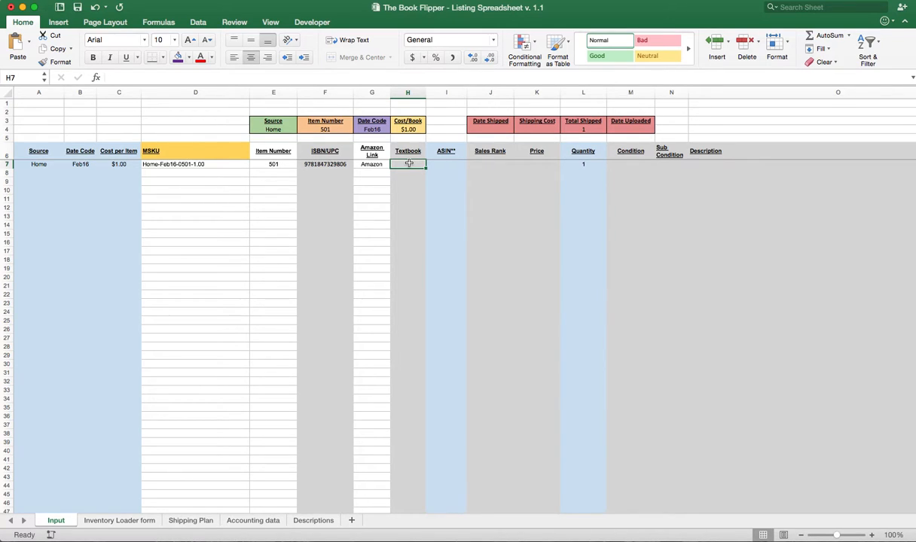
{"action": "type", "text": "x"}
{"action": "key", "text": "Tab"}
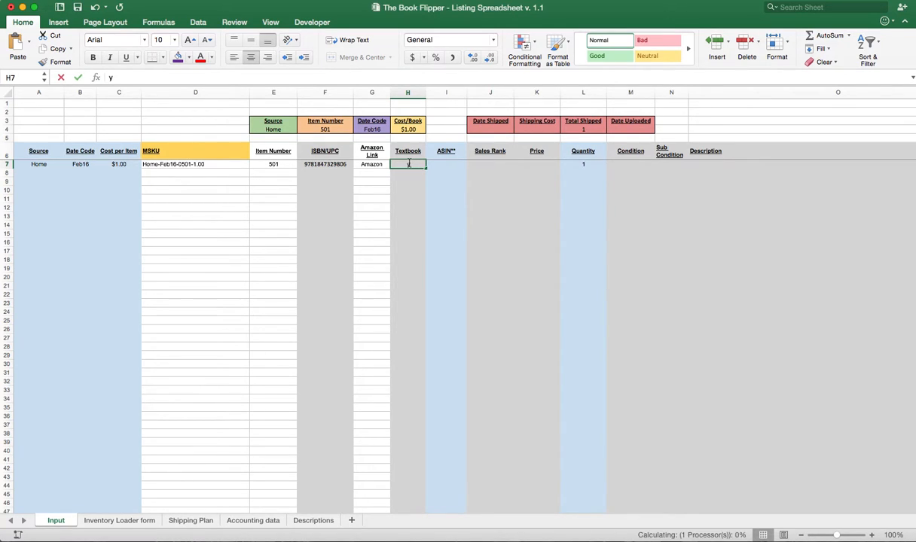
{"action": "left_click", "coordinate": [408, 164]}
{"action": "type", "text": "x"}
{"action": "key", "text": "BackSpace"}
{"action": "key", "text": "Tab"}
{"action": "left_click", "coordinate": [409, 164]}
{"action": "type", "text": "x"}
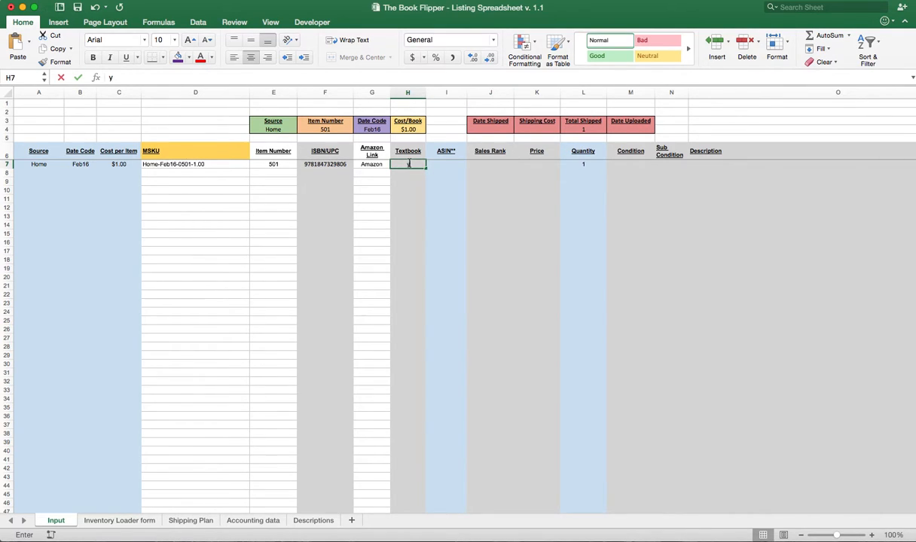
{"action": "key", "text": "Tab"}
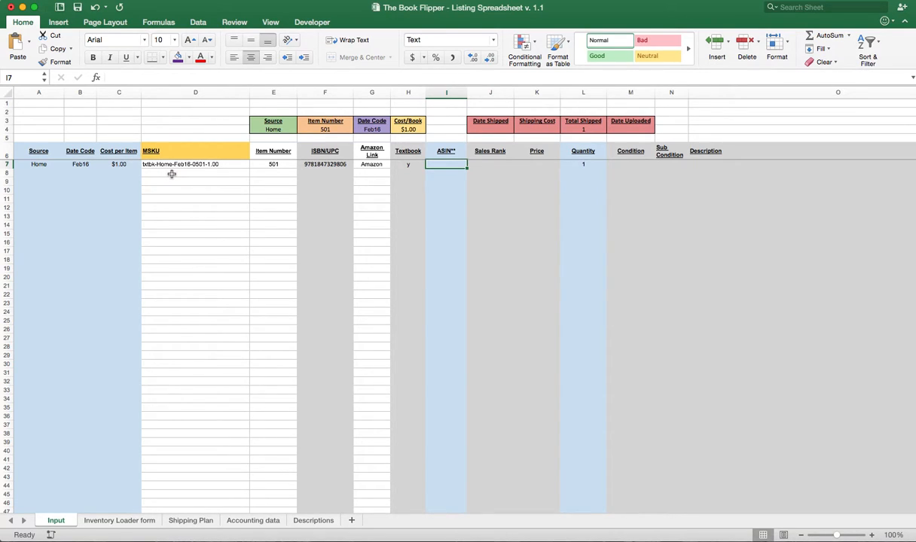
- Clear the textbook mark of the first book
{"action": "left_click", "coordinate": [405, 164]}
{"action": "key", "text": "Delete"}
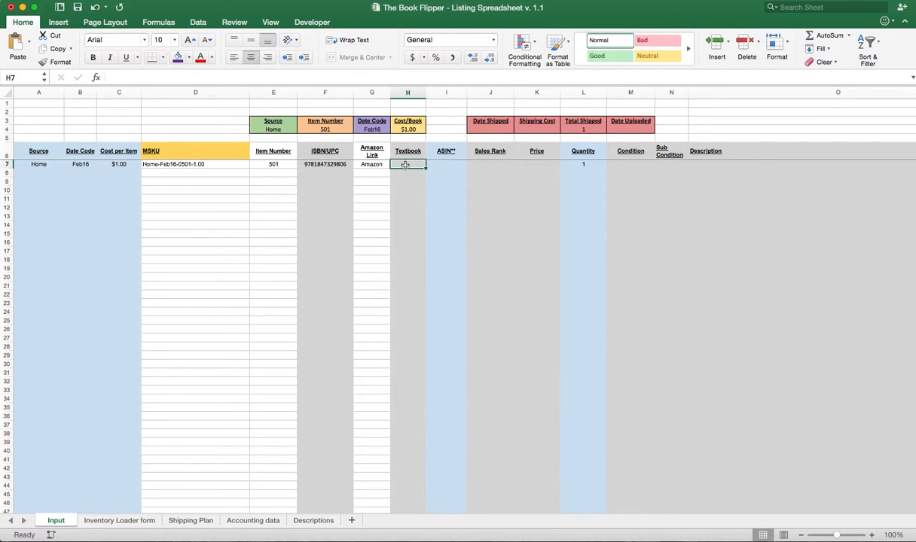
{"action": "key", "text": "Tab"}
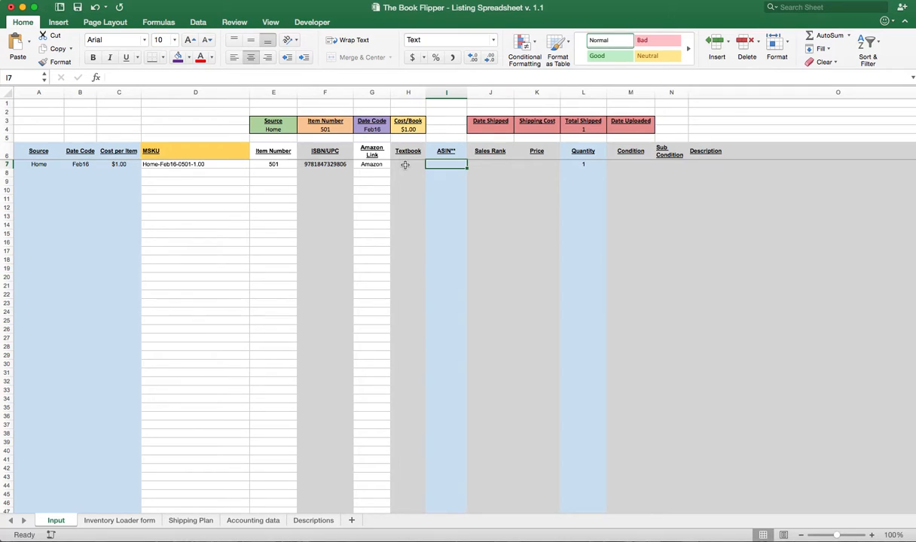
- Enter a sales rank of 130k and a price of $20.95 for the first book
{"action": "double_click", "coordinate": [485, 164]}
{"action": "type", "text": "130k"}
{"action": "key", "text": "Tab"}
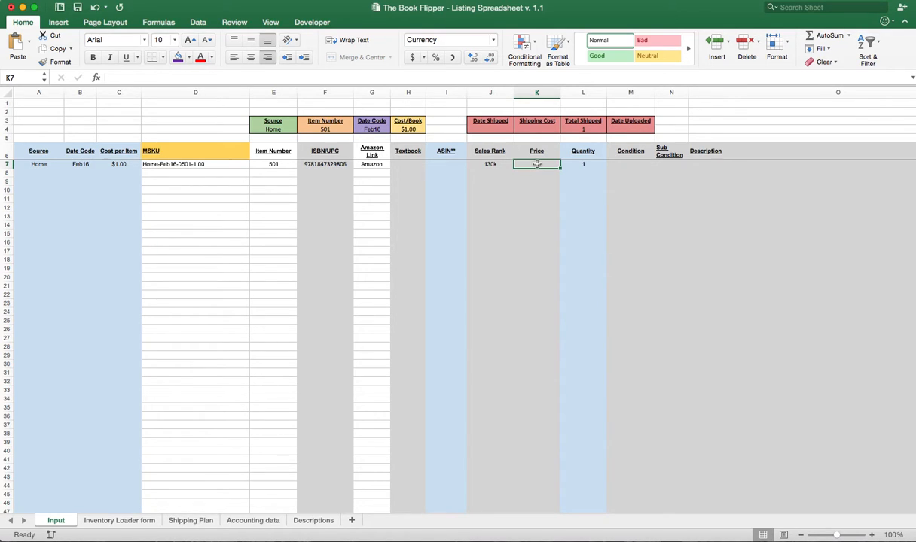
{"action": "type", "text": "20."}
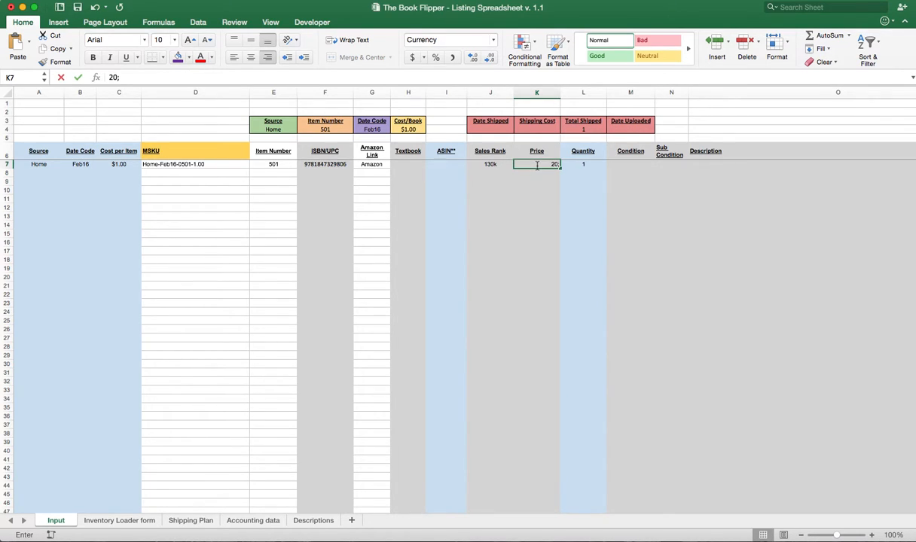
{"action": "type", "text": "95"}
{"action": "key", "text": "Tab"}
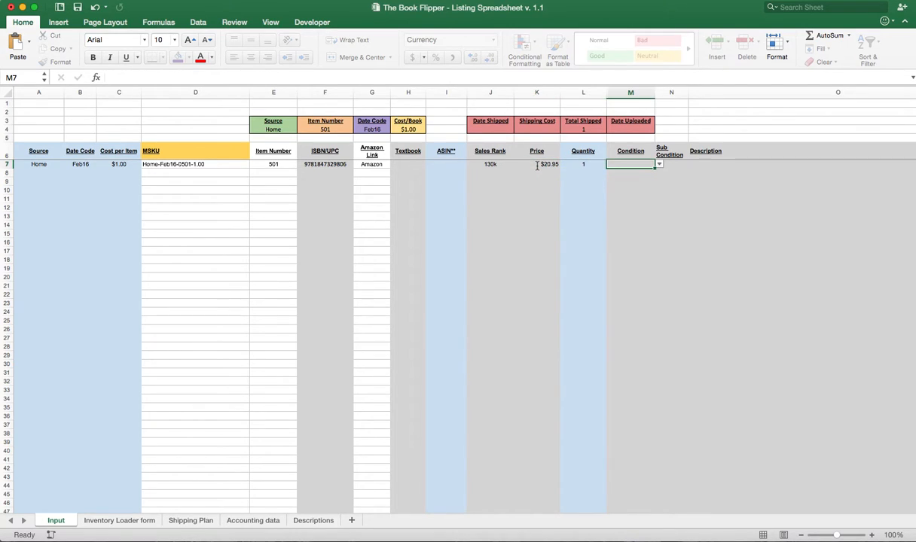
- Try the condition codes VG and G on the first book in row 7, adding sub-condition L to G
{"action": "type", "text": "VG"}
{"action": "key", "text": "Tab"}
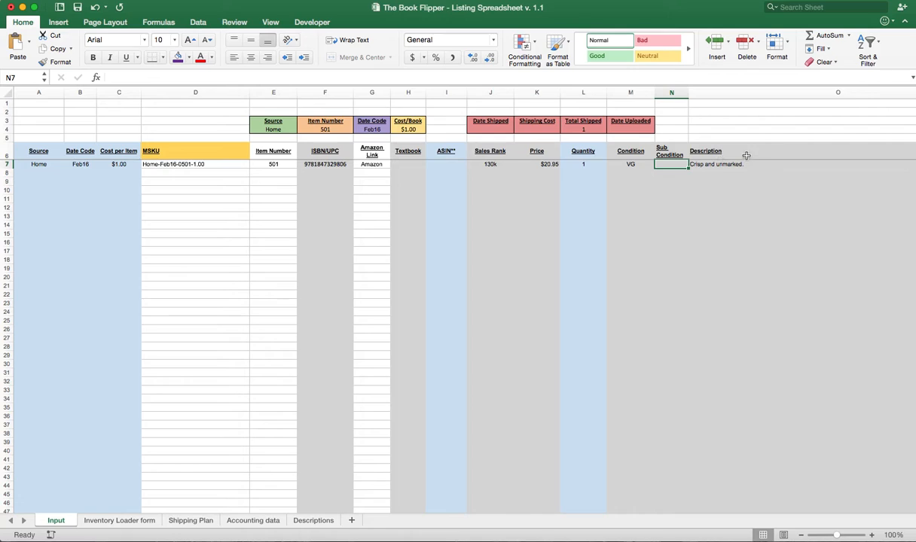
{"action": "left_click", "coordinate": [615, 165]}
{"action": "type", "text": "G"}
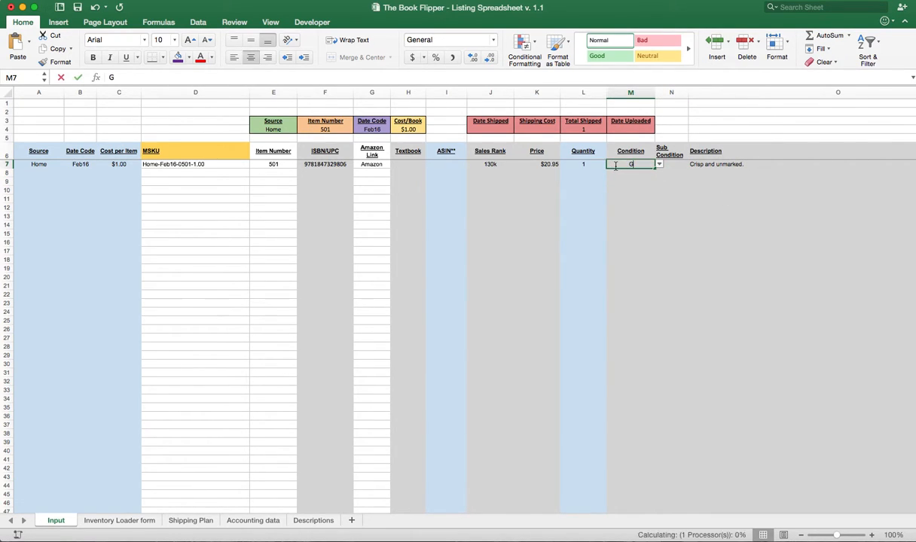
{"action": "key", "text": "Tab"}
{"action": "type", "text": "L"}
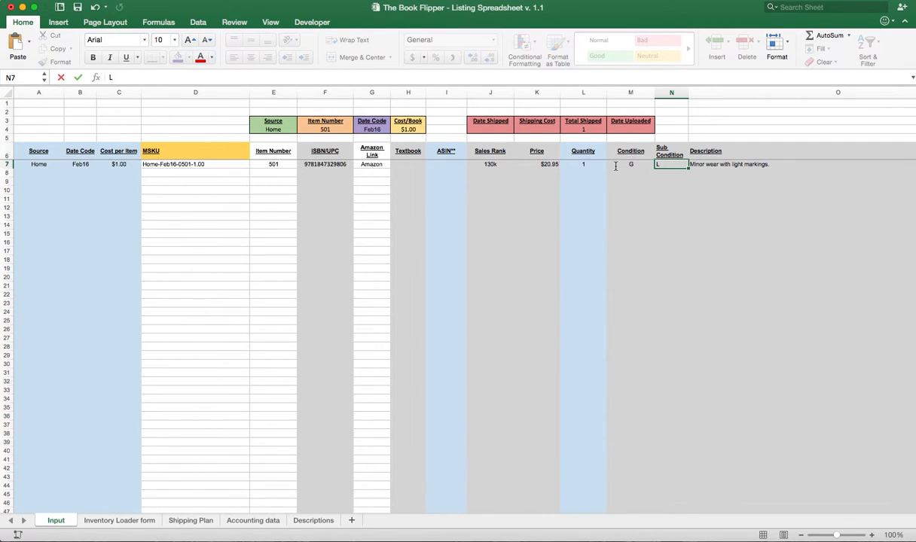
{"action": "key", "text": "Tab"}
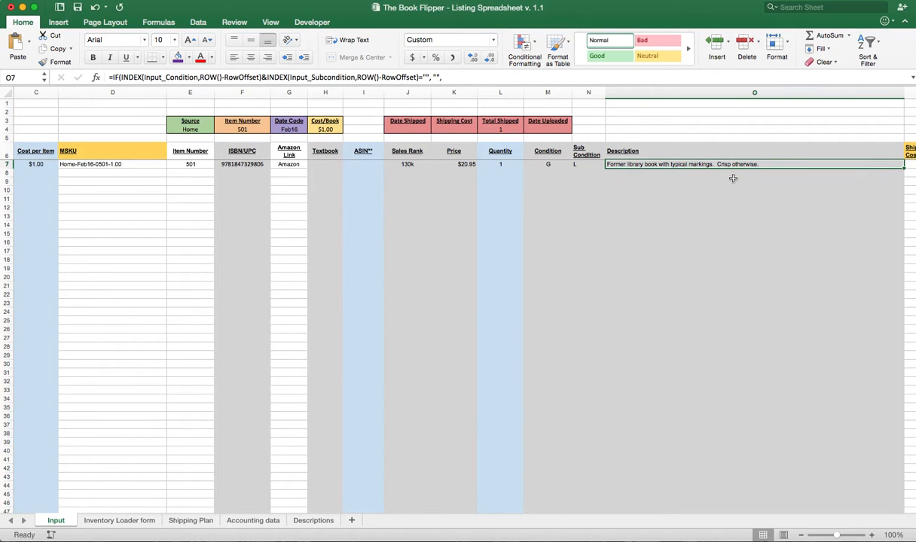
- Clear the first book's sub-condition and set its condition to VG
{"action": "left_click", "coordinate": [577, 164]}
{"action": "key", "text": "Delete"}
{"action": "key", "text": "Left"}
{"action": "type", "text": "VG"}
{"action": "key", "text": "Return"}
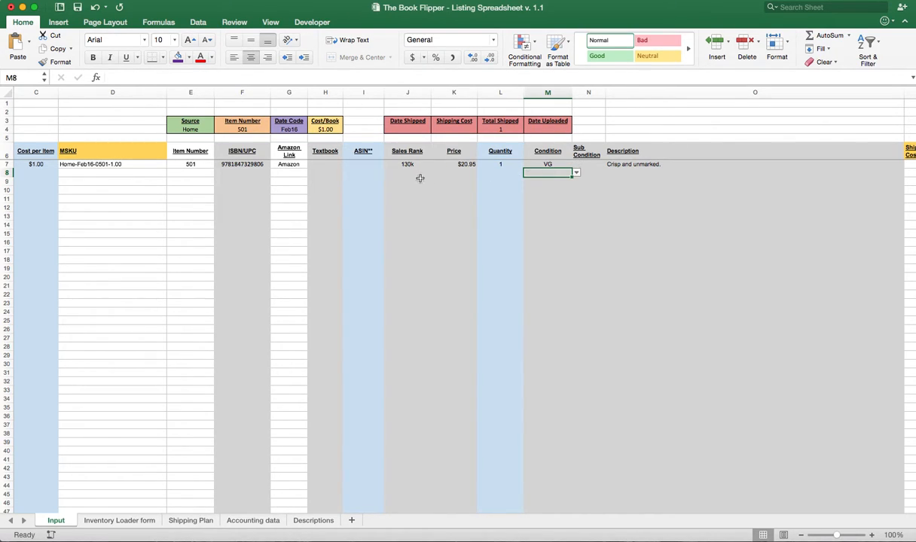
{"action": "left_click", "coordinate": [250, 176]}
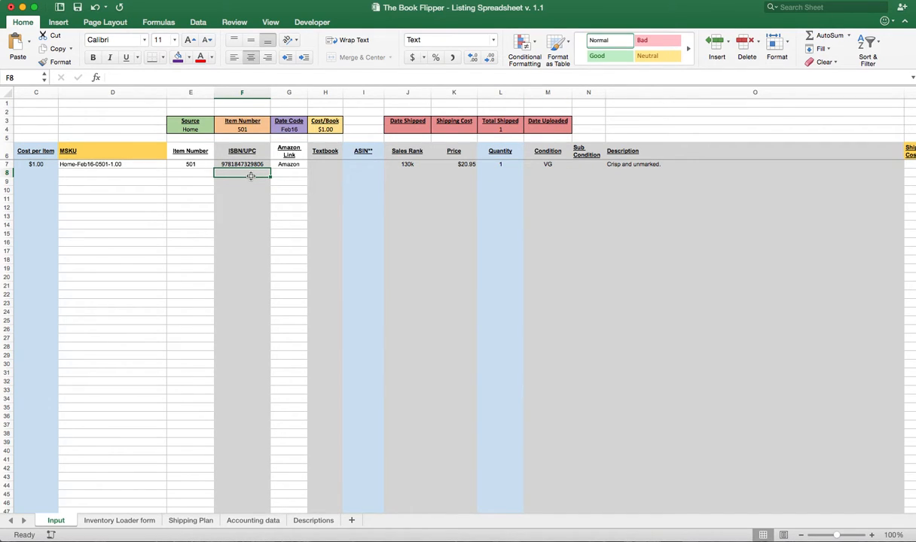
{"action": "left_click", "coordinate": [357, 173]}
{"action": "left_click", "coordinate": [256, 175]}
{"action": "type", "text": "9781934030981"}
{"action": "key", "text": "Return"}
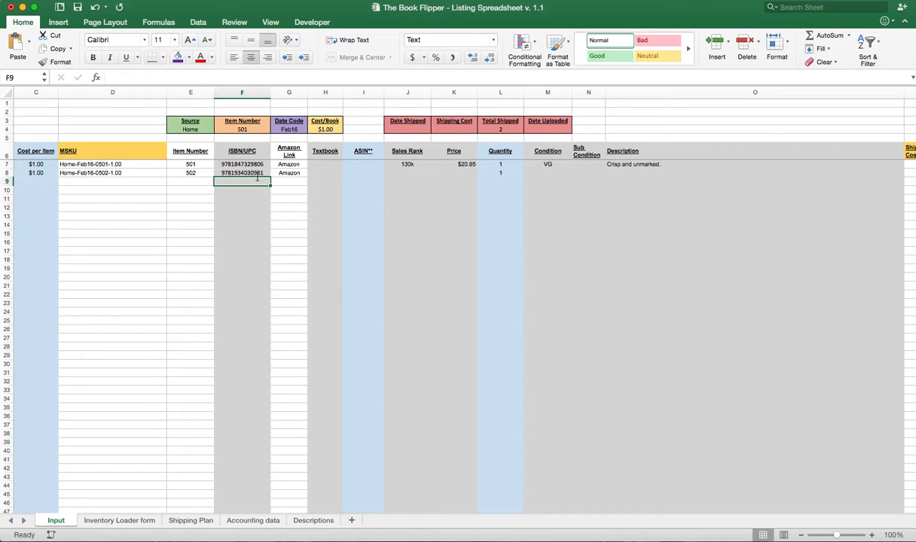
- Follow the second book's Amazon link and open the used and new offers of the road bike maintenance book
{"action": "left_click", "coordinate": [289, 173]}
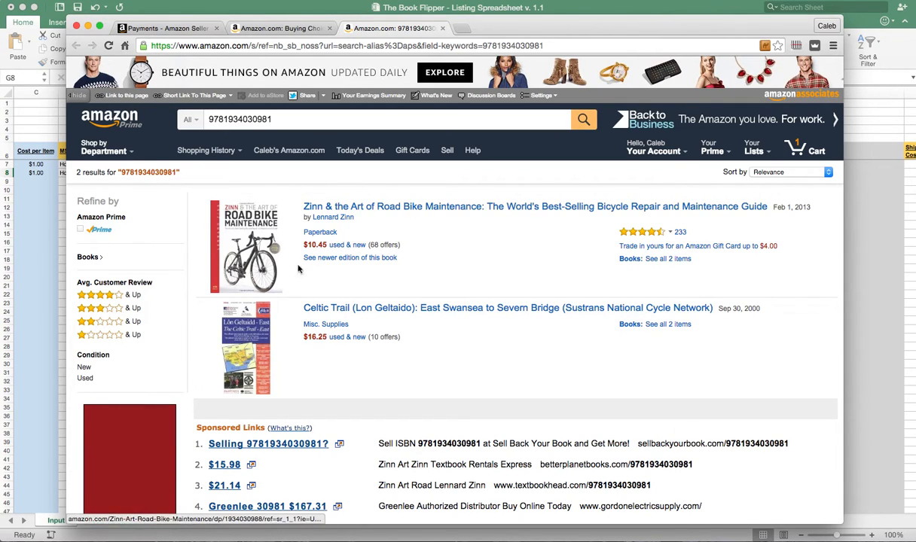
{"action": "left_click", "coordinate": [343, 247]}
{"action": "scroll", "coordinate": [396, 240], "scroll_direction": "down", "scroll_amount": 3}
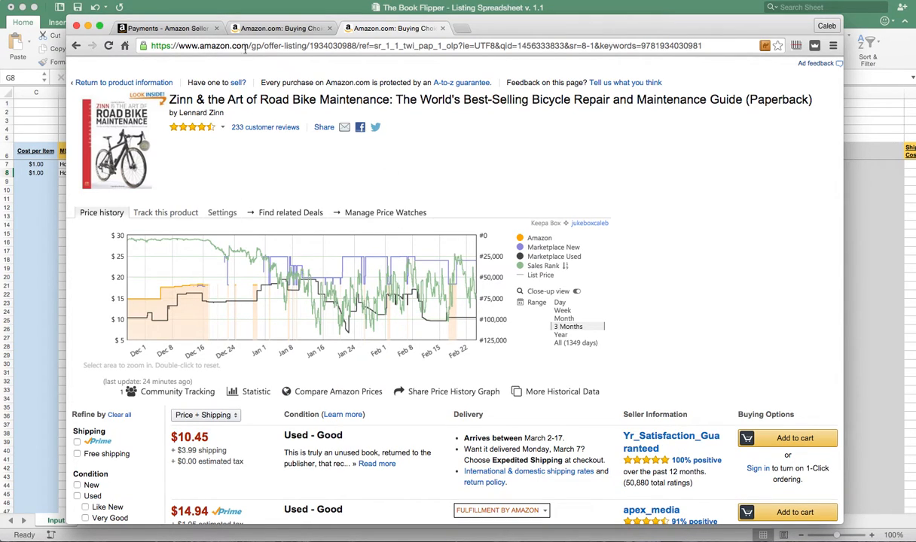
{"action": "double_click", "coordinate": [323, 47]}
{"action": "key", "text": "super+c"}
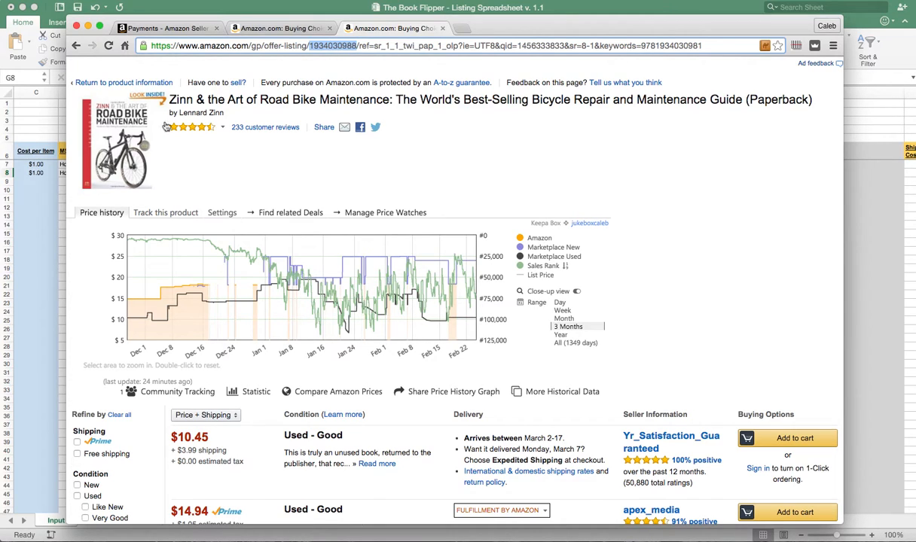
{"action": "left_click", "coordinate": [48, 197]}
{"action": "left_click", "coordinate": [347, 172]}
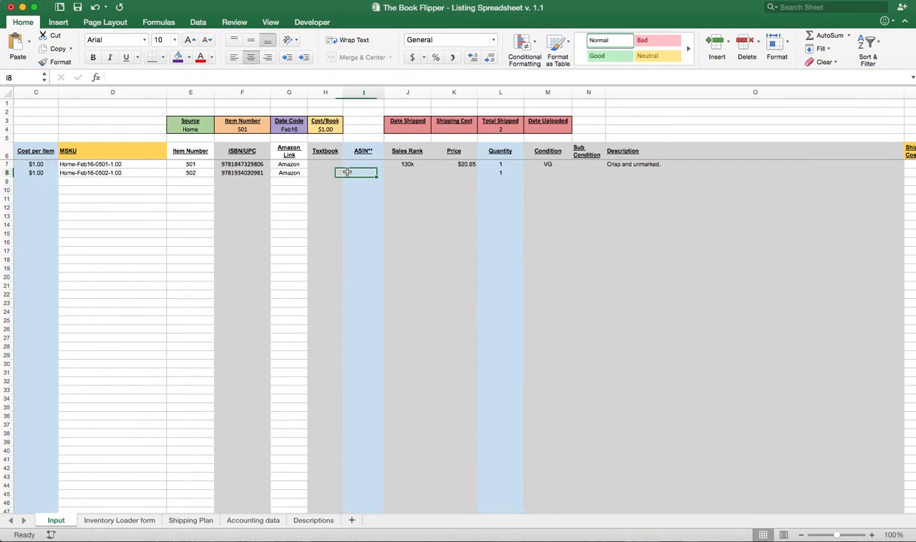
{"action": "key", "text": "super+v"}
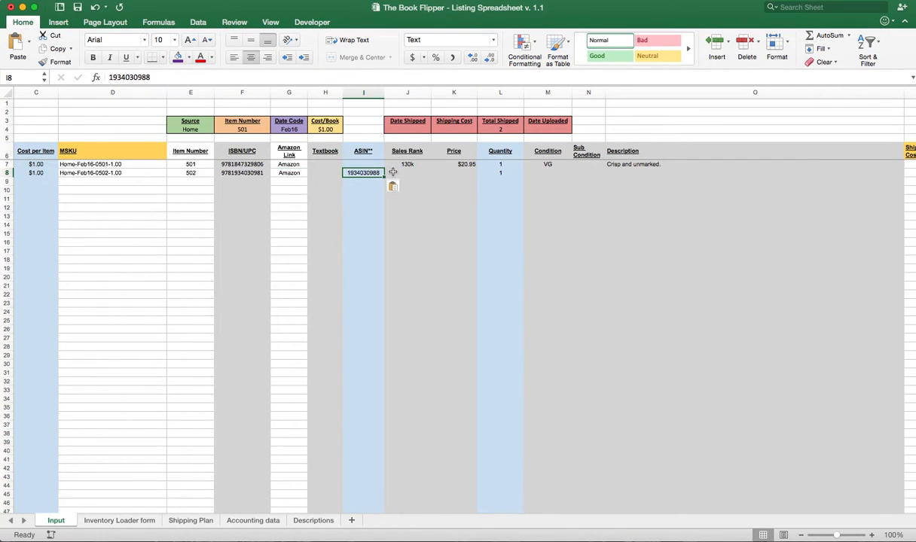
{"action": "left_click", "coordinate": [393, 173]}
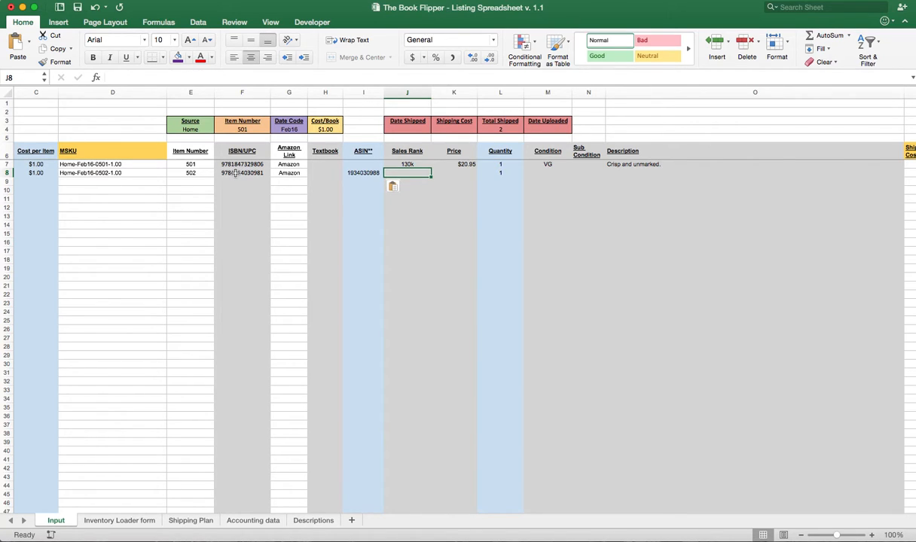
{"action": "left_click", "coordinate": [364, 173]}
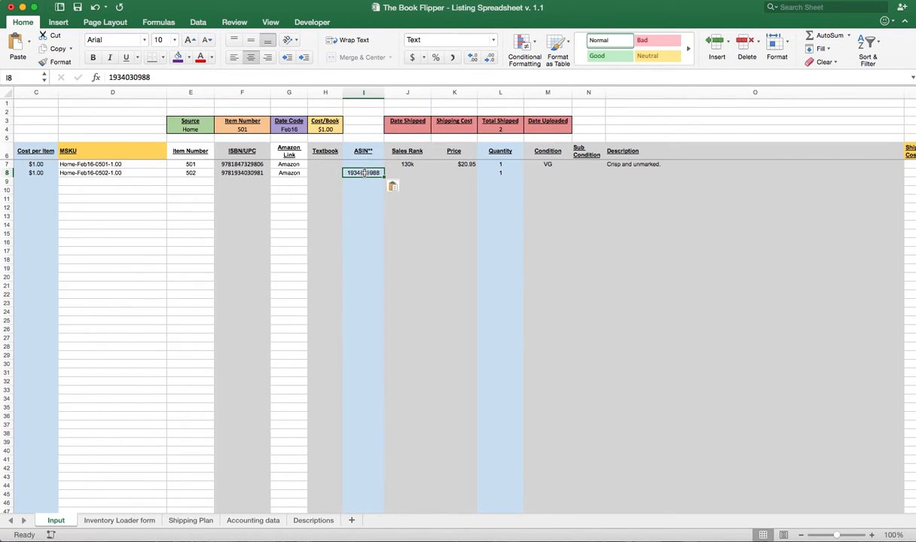
- Switch to the browser, examine the second book's sales rank, price history and Prime-only offers, and return to the spreadsheet
{"action": "left_click", "coordinate": [416, 173]}
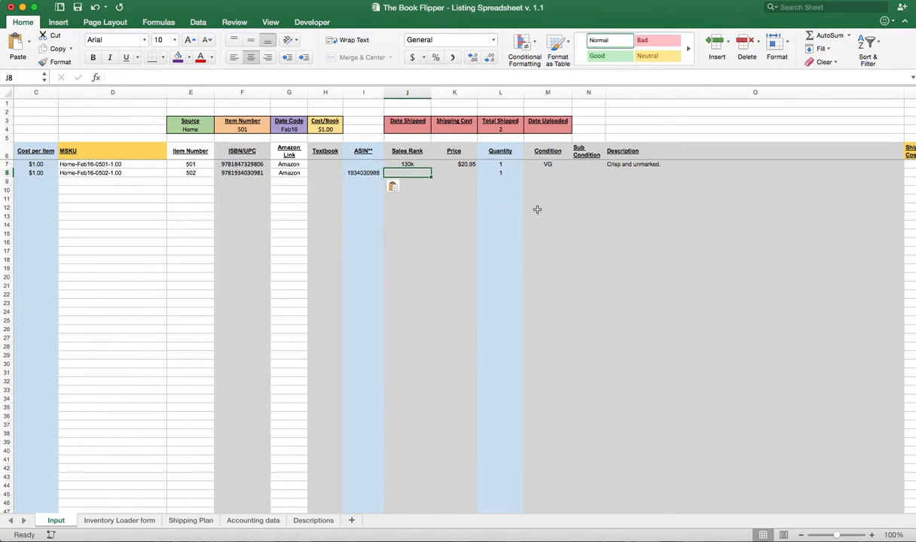
{"action": "key", "text": "ctrl+Up"}
{"action": "left_click", "coordinate": [347, 225]}
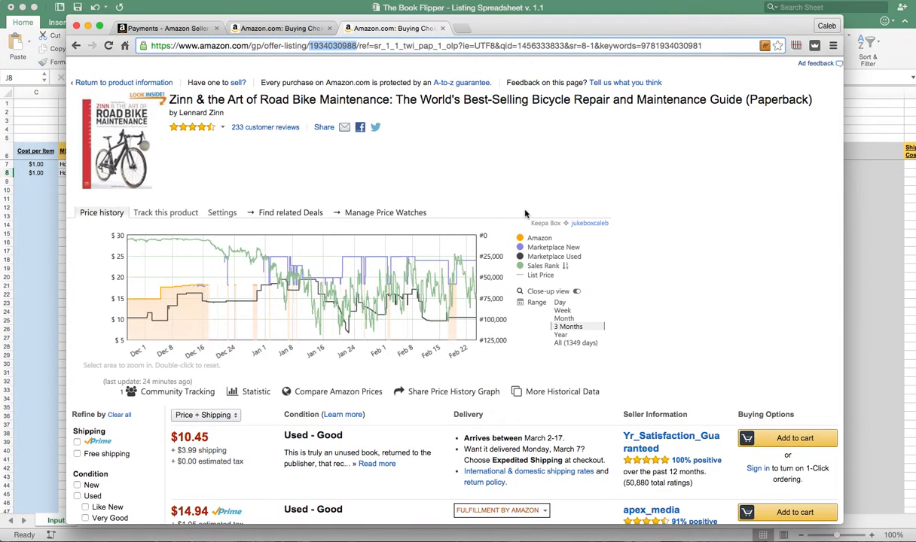
{"action": "scroll", "coordinate": [526, 214], "scroll_direction": "down", "scroll_amount": 2}
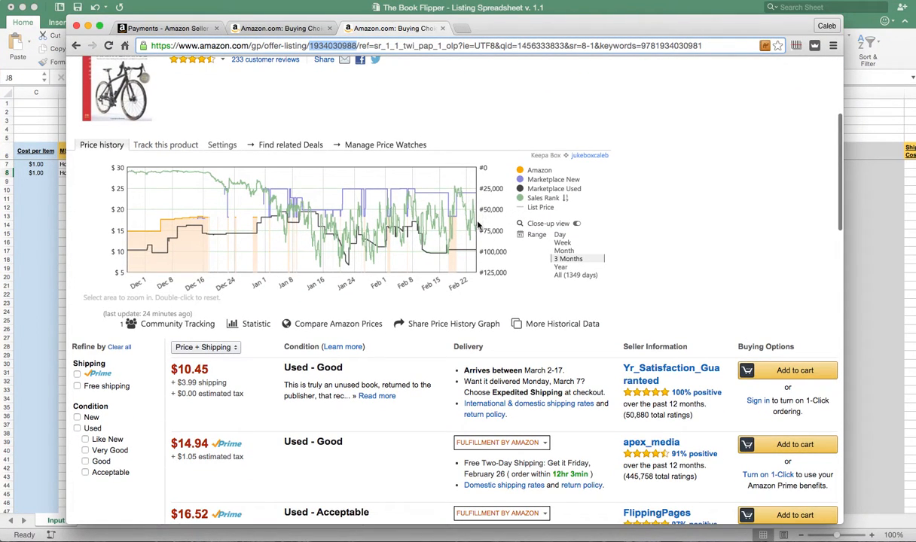
{"action": "mouse_move", "coordinate": [475, 227]}
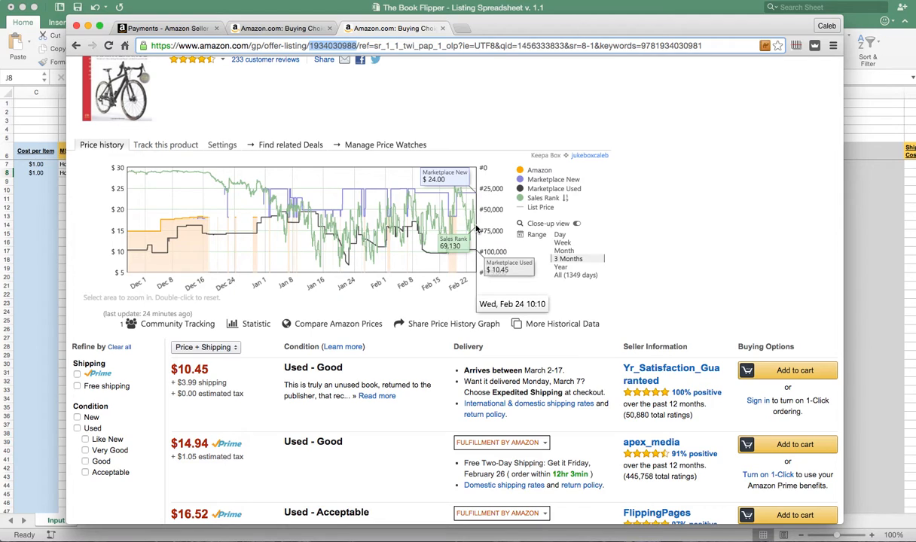
{"action": "scroll", "coordinate": [433, 286], "scroll_direction": "down", "scroll_amount": 1}
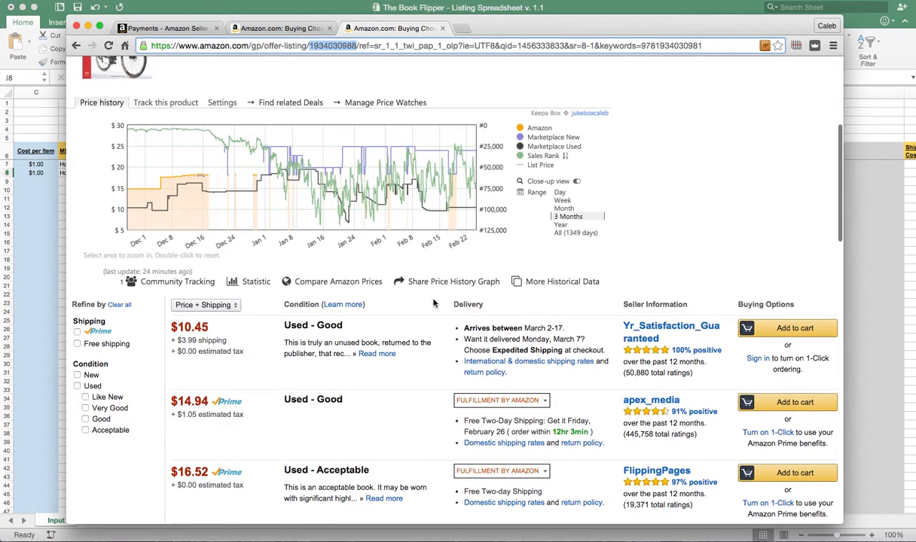
{"action": "left_click", "coordinate": [107, 333]}
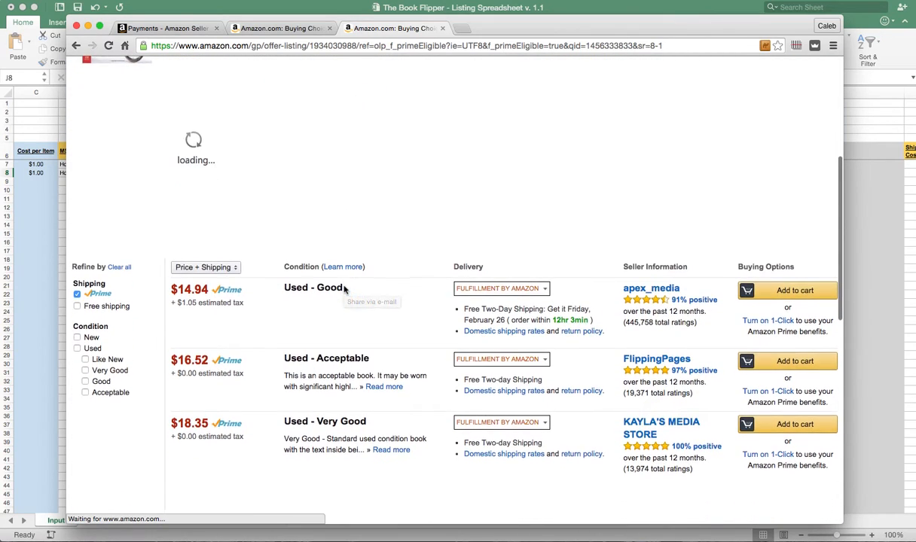
{"action": "scroll", "coordinate": [344, 290], "scroll_direction": "down", "scroll_amount": 3}
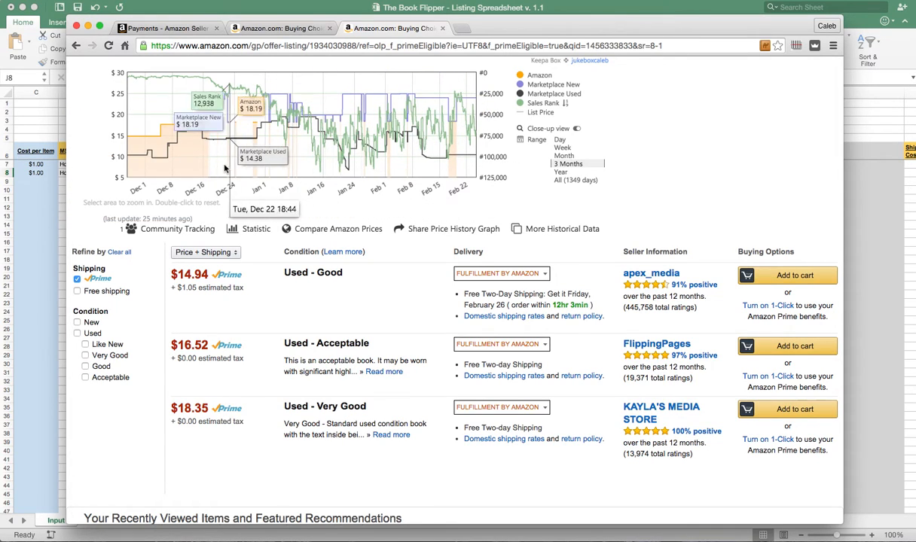
{"action": "scroll", "coordinate": [391, 214], "scroll_direction": "down", "scroll_amount": 1}
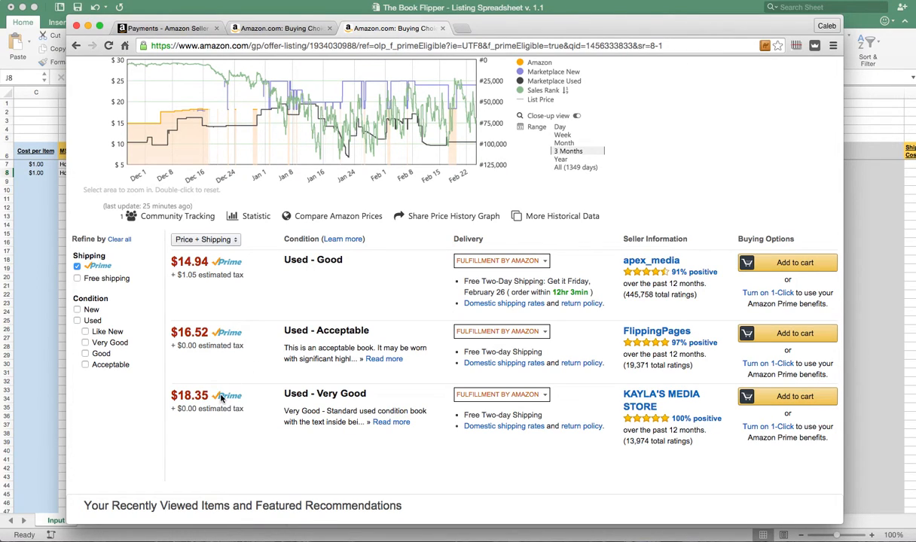
{"action": "scroll", "coordinate": [221, 398], "scroll_direction": "down", "scroll_amount": 1}
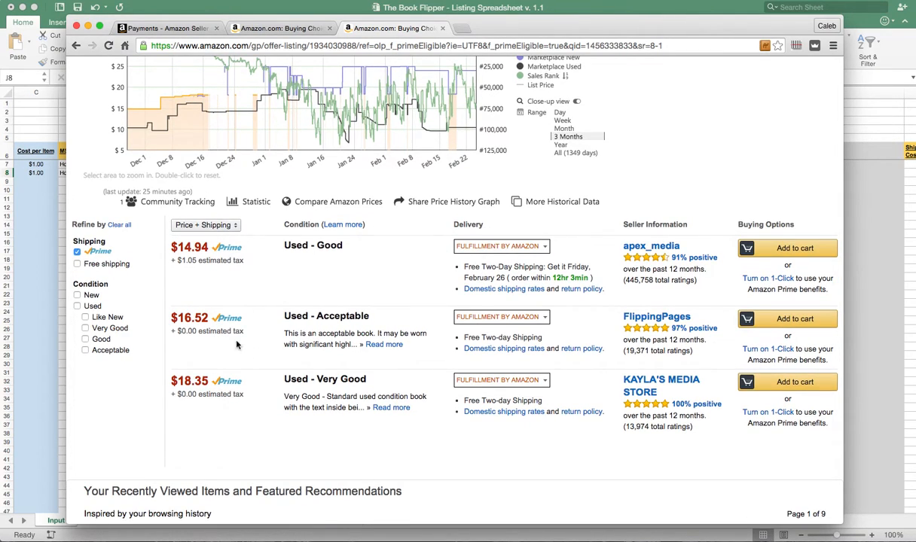
{"action": "scroll", "coordinate": [358, 263], "scroll_direction": "down", "scroll_amount": 2}
{"action": "scroll", "coordinate": [358, 263], "scroll_direction": "down", "scroll_amount": 1}
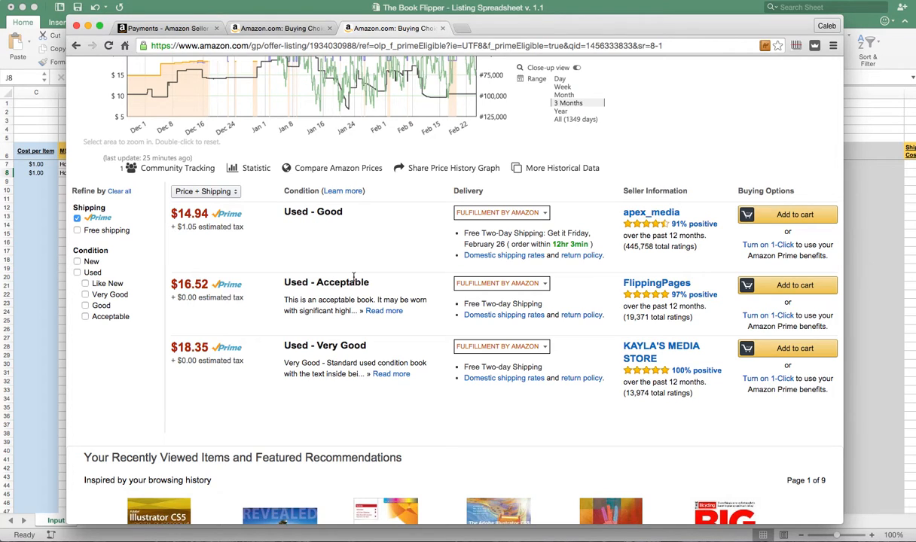
{"action": "scroll", "coordinate": [353, 278], "scroll_direction": "up", "scroll_amount": 4}
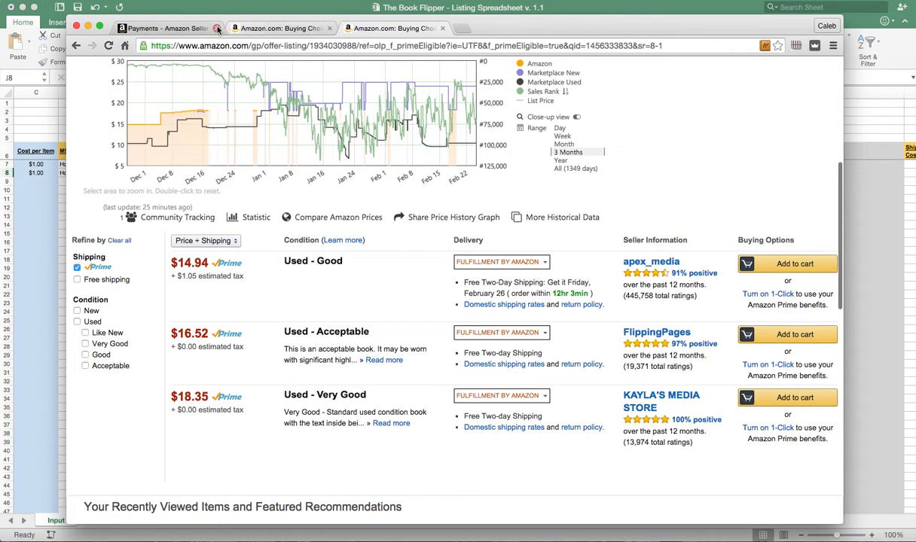
{"action": "left_click", "coordinate": [238, 12]}
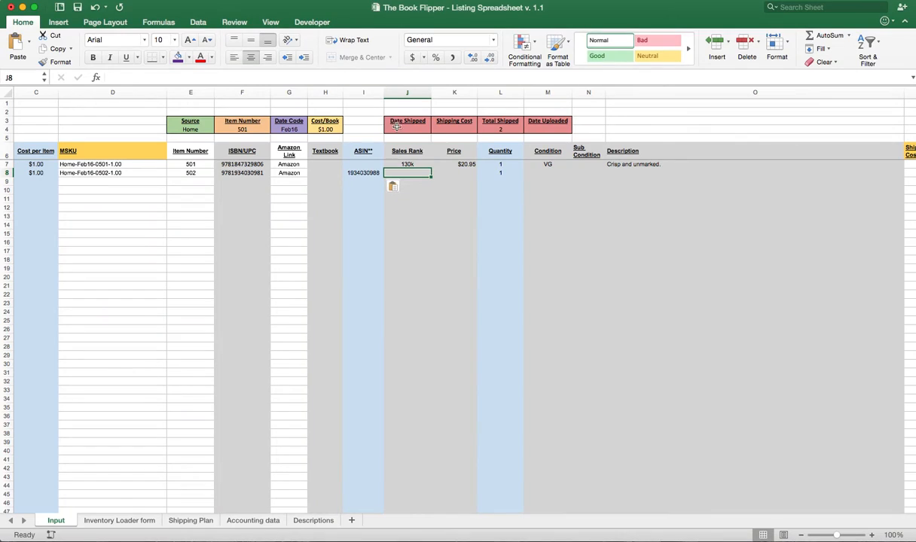
- Enter a sales rank of 70k, a price of $25.00 and condition VG for the second book
{"action": "type", "text": "70k"}
{"action": "key", "text": "Tab"}
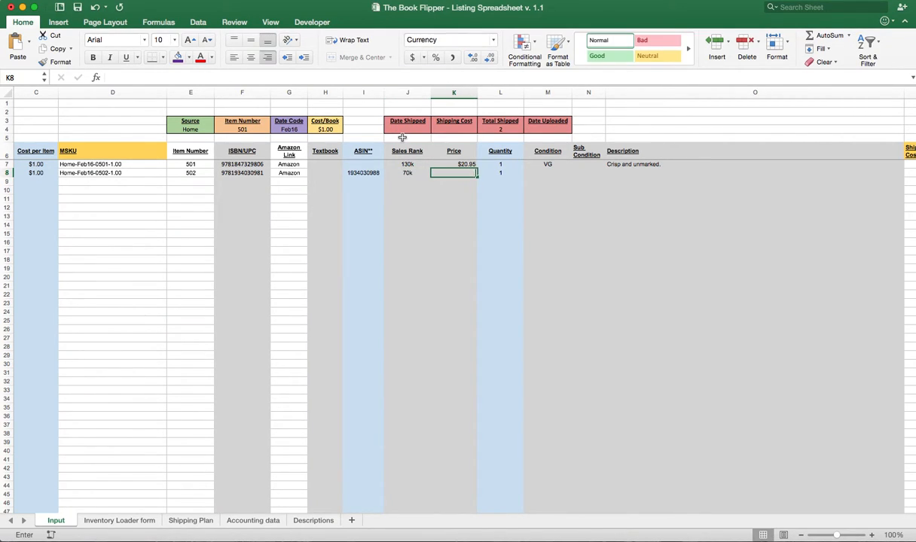
{"action": "type", "text": "25"}
{"action": "key", "text": "Tab"}
{"action": "key", "text": "Tab"}
{"action": "type", "text": "VG"}
{"action": "key", "text": "Tab"}
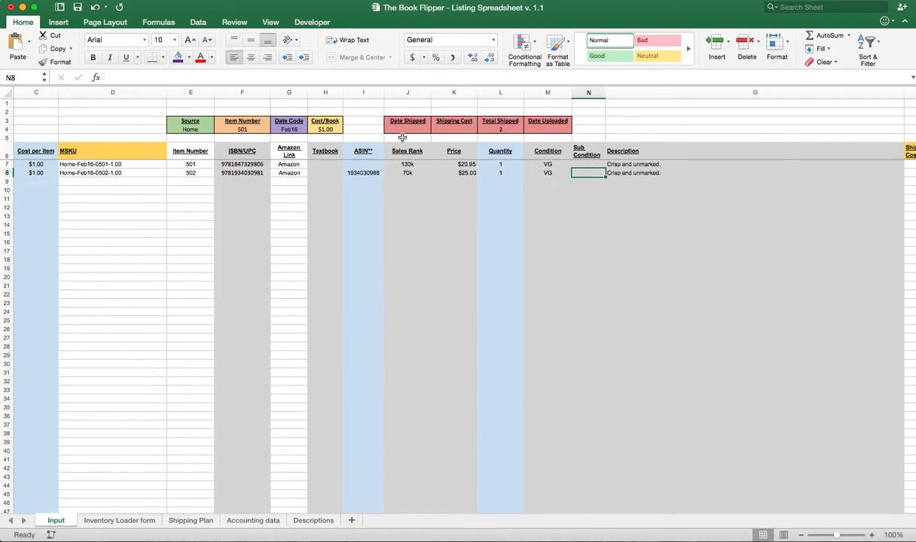
{"action": "key", "text": "Tab"}
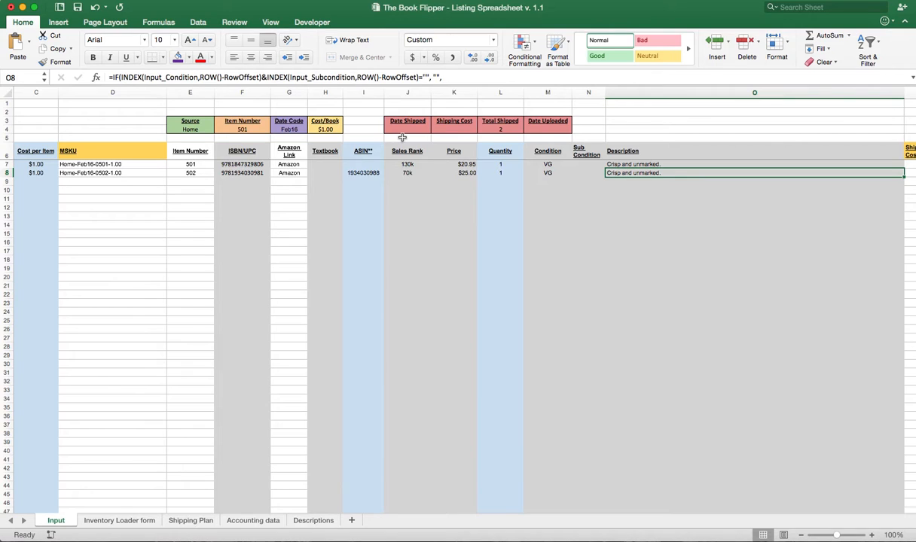
- Enter the title "good to great" in place of an ISBN for the third book in row 9
{"action": "left_click", "coordinate": [253, 179]}
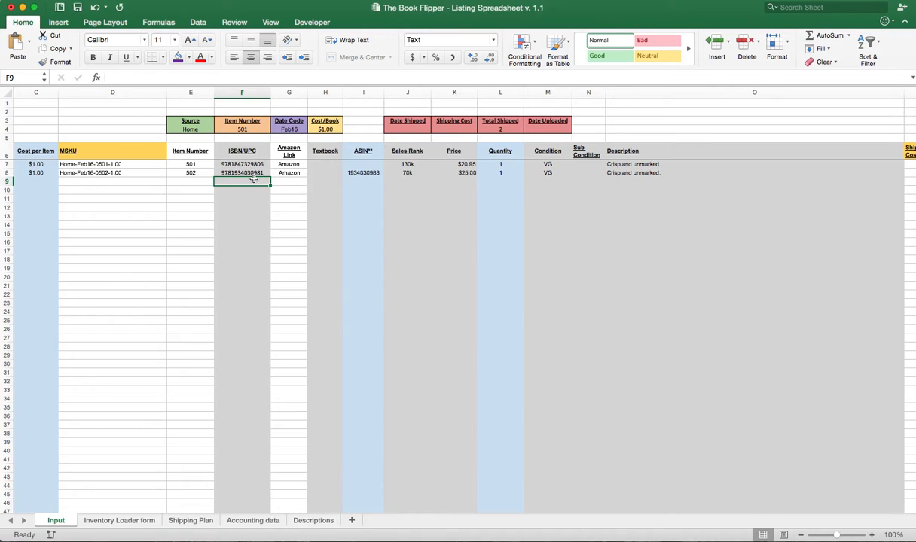
{"action": "type", "text": "good to great"}
{"action": "key", "text": "Tab"}
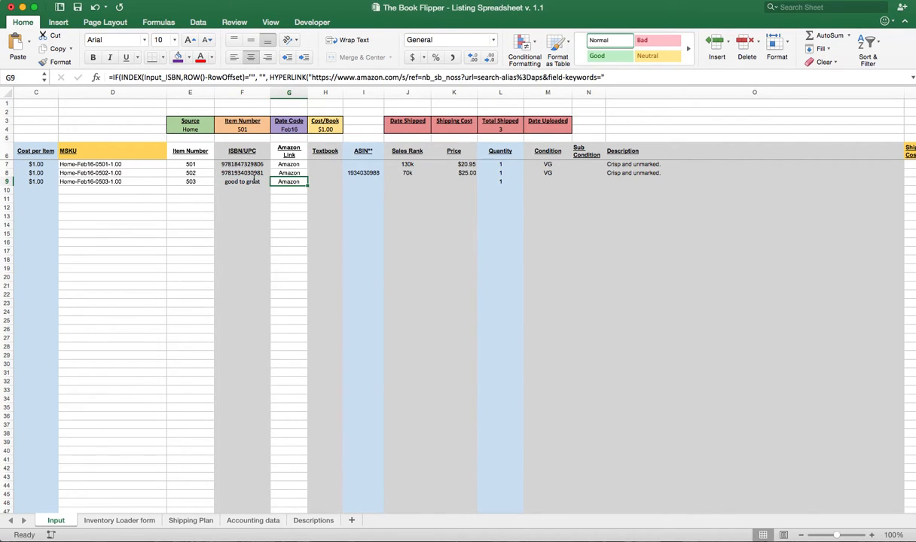
- Follow the third book's Amazon link, look through the search results and open the used and new offers of the 2001 unabridged Good to Great hardcover
{"action": "left_click", "coordinate": [273, 181]}
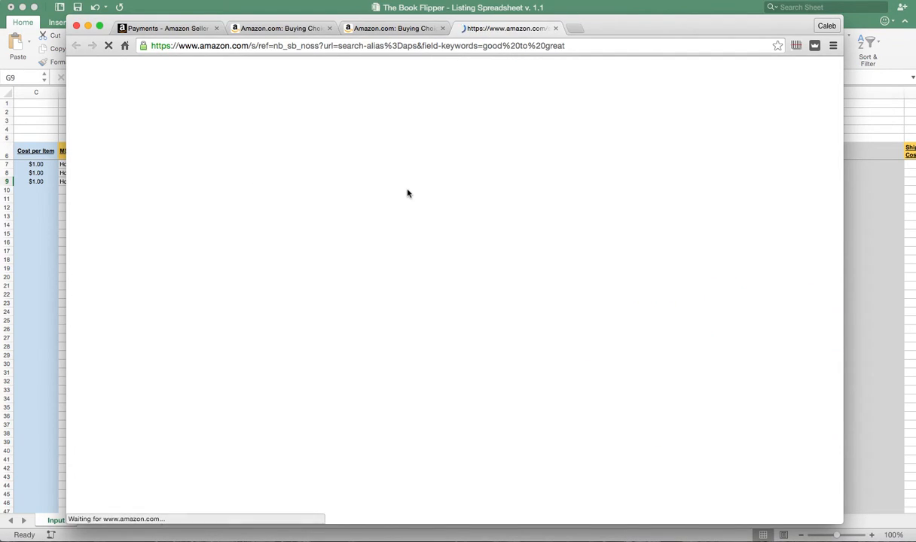
{"action": "scroll", "coordinate": [408, 193], "scroll_direction": "down", "scroll_amount": 8}
{"action": "scroll", "coordinate": [407, 194], "scroll_direction": "down", "scroll_amount": 10}
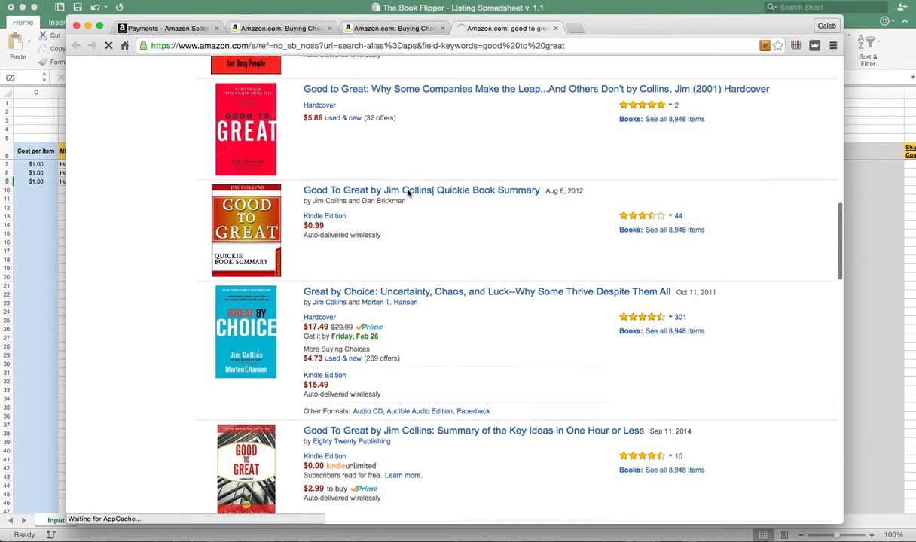
{"action": "scroll", "coordinate": [408, 194], "scroll_direction": "down", "scroll_amount": 3}
{"action": "scroll", "coordinate": [407, 194], "scroll_direction": "up", "scroll_amount": 15}
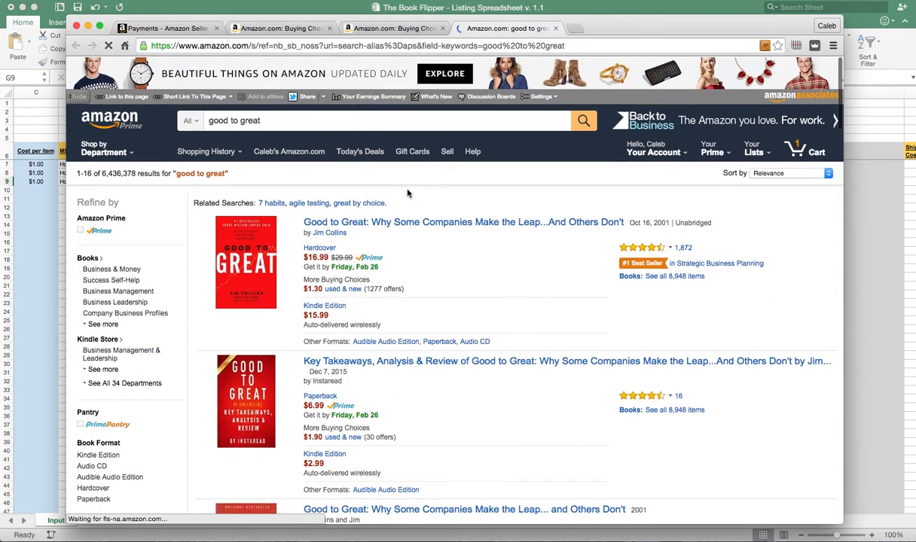
{"action": "left_click", "coordinate": [351, 291]}
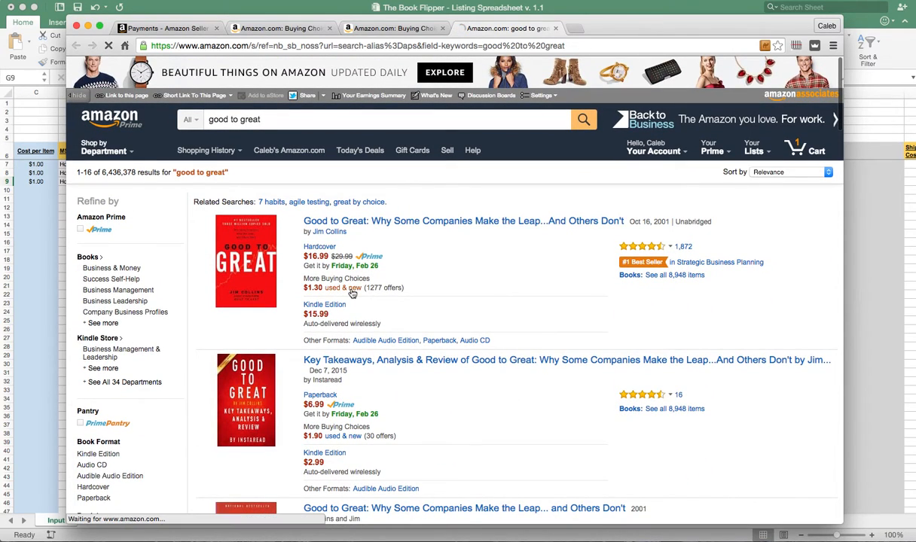
{"action": "scroll", "coordinate": [352, 294], "scroll_direction": "down", "scroll_amount": 2}
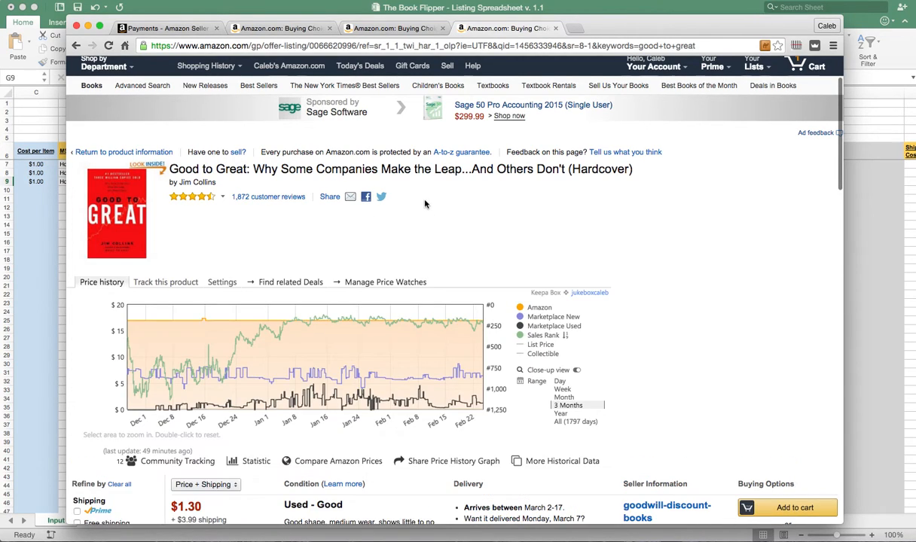
{"action": "double_click", "coordinate": [332, 46]}
{"action": "key", "text": "super+c"}
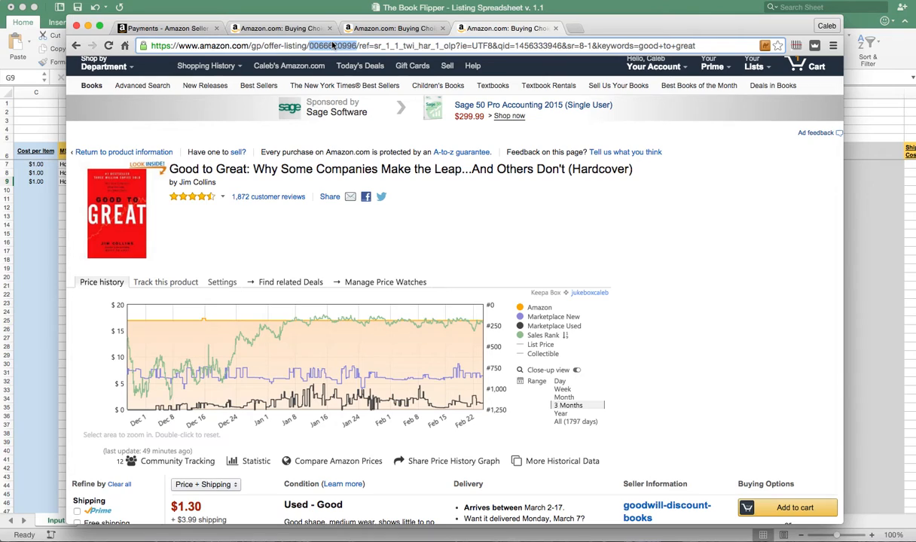
{"action": "left_click", "coordinate": [354, 9]}
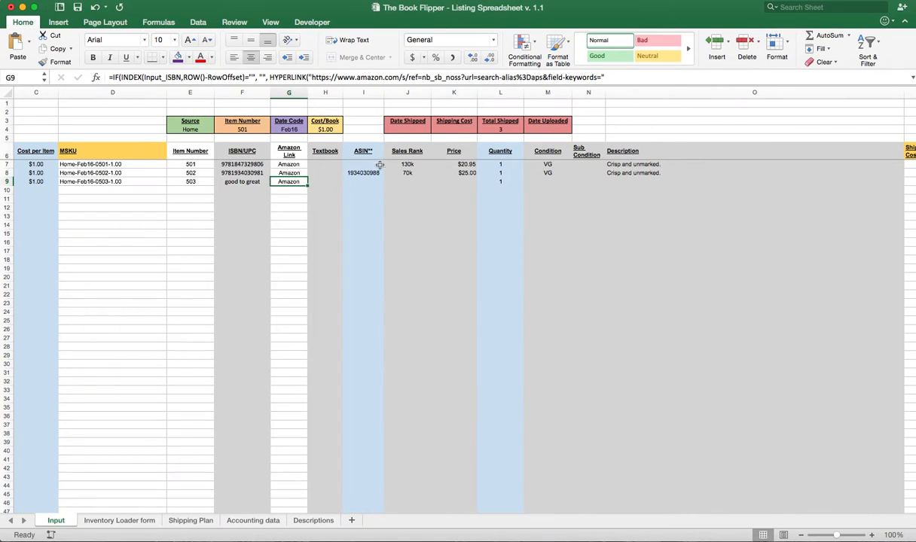
{"action": "left_click", "coordinate": [364, 183]}
{"action": "key", "text": "super+v"}
{"action": "left_click", "coordinate": [407, 181]}
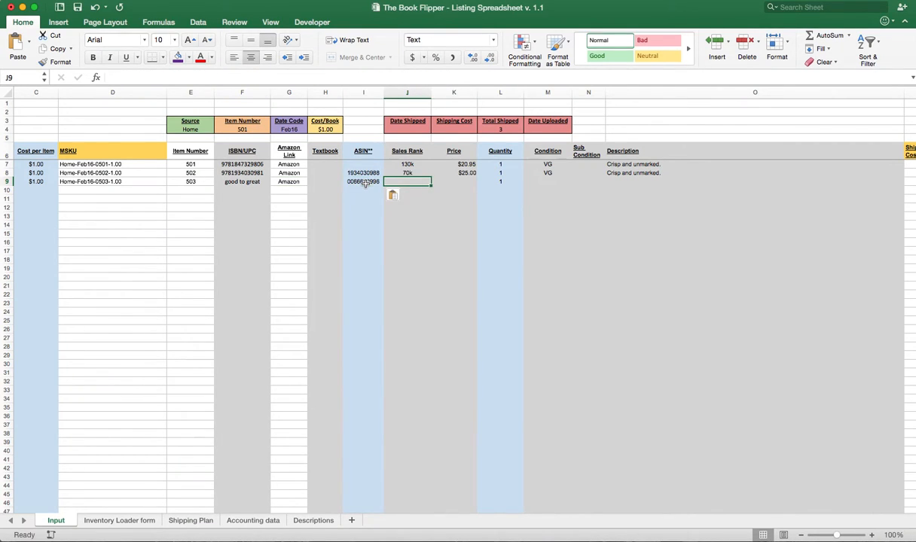
- Switch to the browser, filter the Good to Great offers to Prime only, and examine their prices and the sales rank history
{"action": "key", "text": "ctrl+Up"}
{"action": "left_click", "coordinate": [383, 243]}
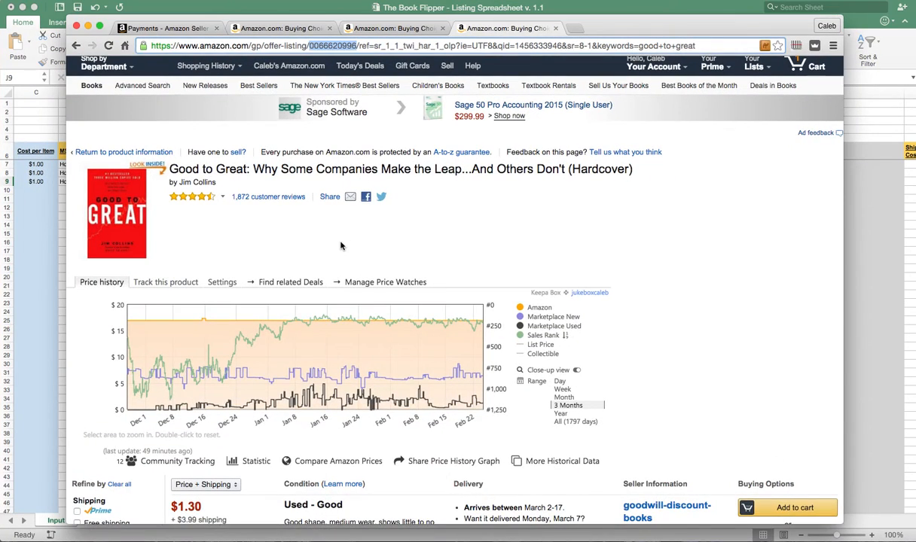
{"action": "scroll", "coordinate": [341, 246], "scroll_direction": "down", "scroll_amount": 5}
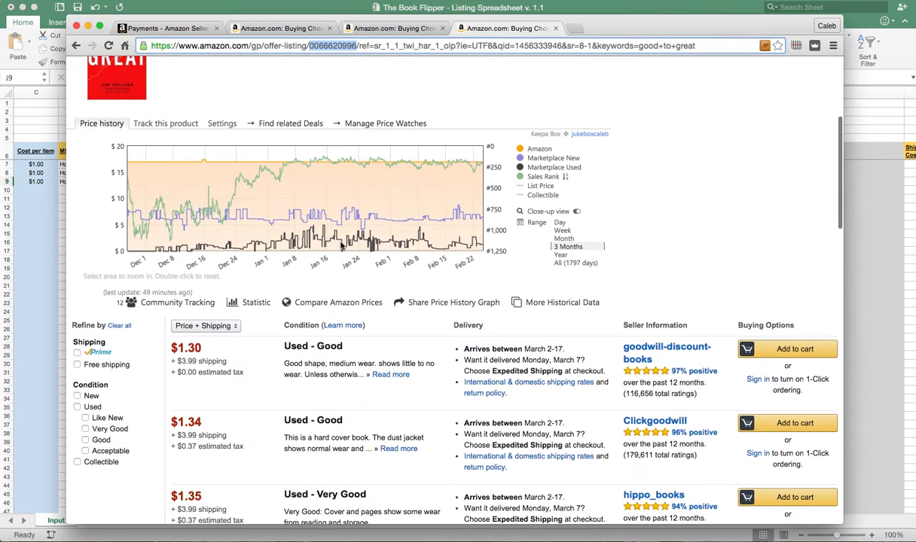
{"action": "left_click", "coordinate": [104, 355]}
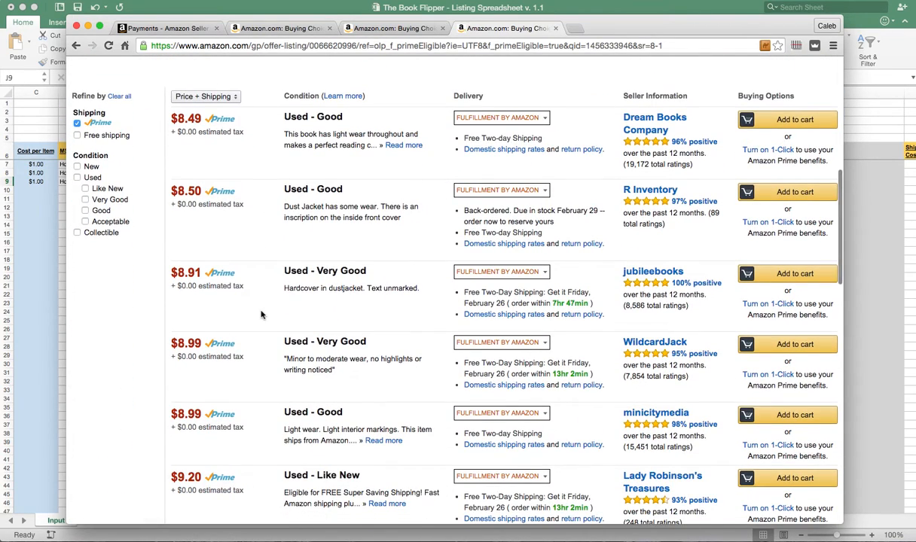
{"action": "scroll", "coordinate": [262, 315], "scroll_direction": "down", "scroll_amount": 2}
{"action": "scroll", "coordinate": [262, 315], "scroll_direction": "up", "scroll_amount": 1}
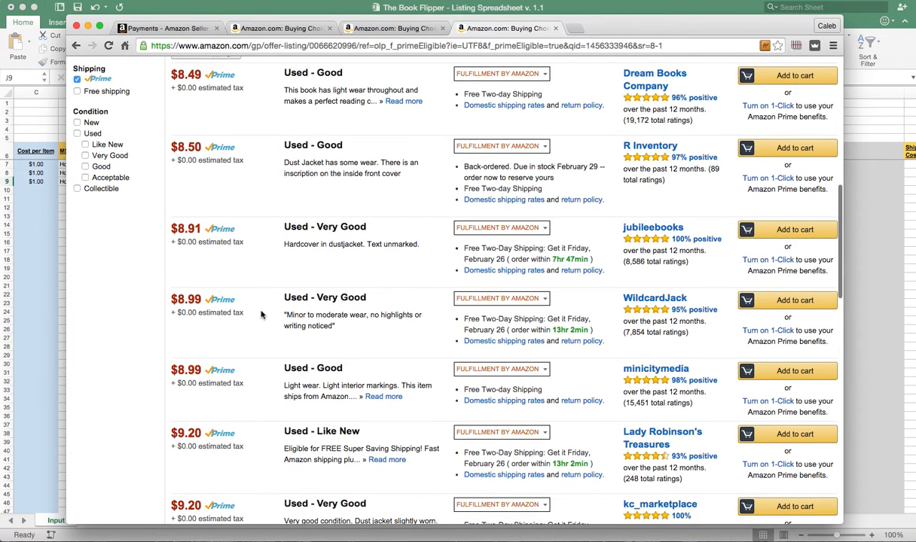
{"action": "scroll", "coordinate": [261, 315], "scroll_direction": "up", "scroll_amount": 5}
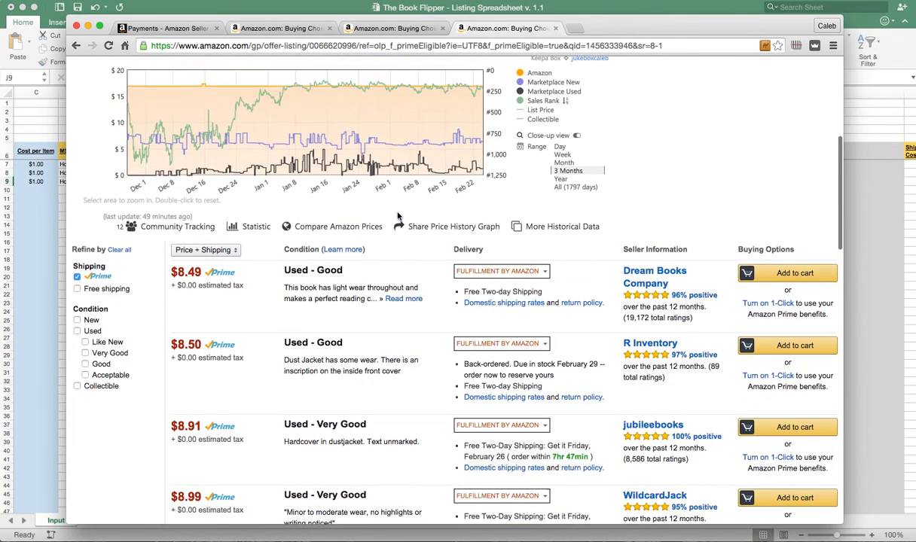
{"action": "mouse_move", "coordinate": [476, 89]}
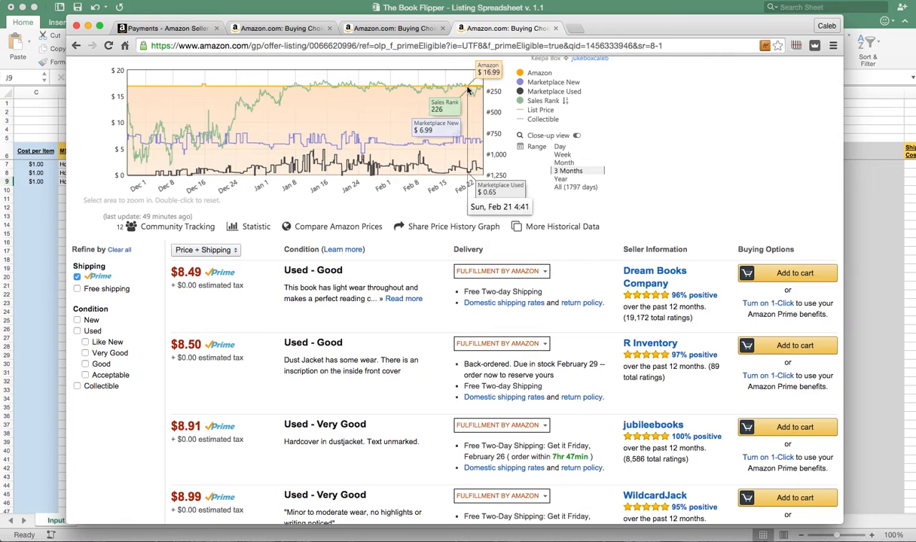
- Return to the spreadsheet and set the source of the third item in row 9 to GW Lakewood
{"action": "left_click", "coordinate": [871, 119]}
{"action": "scroll", "coordinate": [568, 212], "scroll_direction": "left", "scroll_amount": 3}
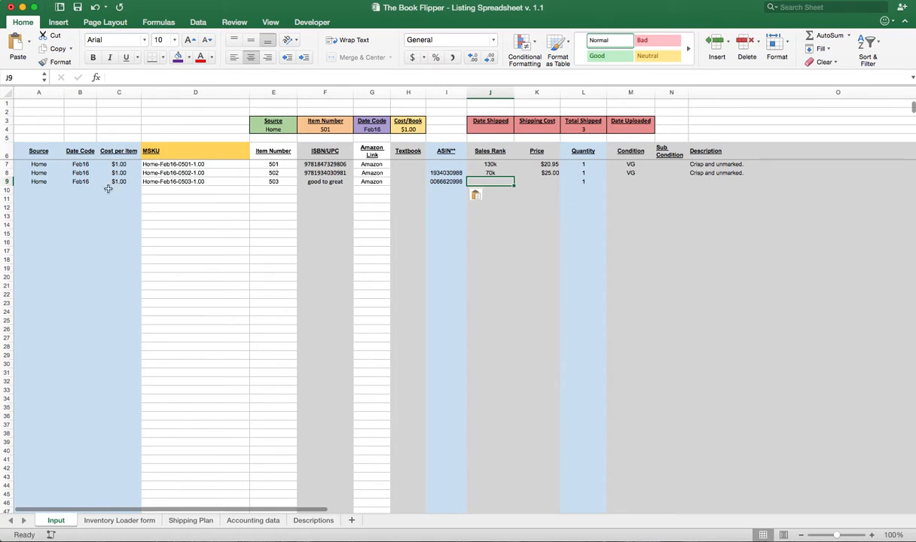
{"action": "left_click", "coordinate": [42, 181]}
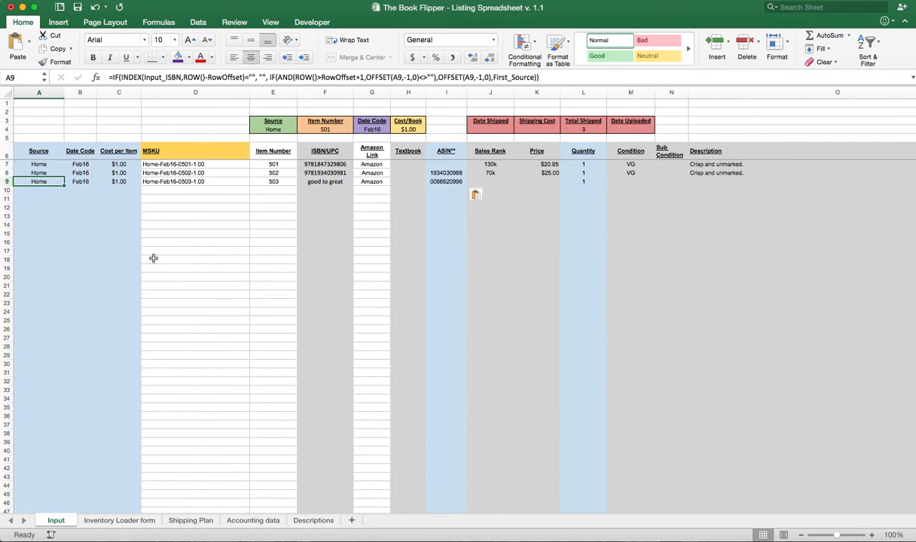
{"action": "type", "text": "G"}
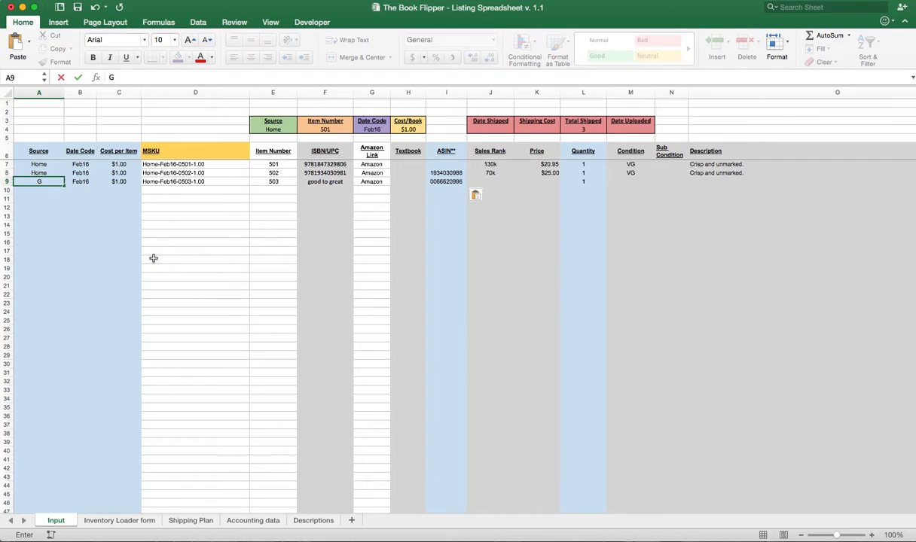
{"action": "type", "text": "W Lakewook"}
{"action": "key", "text": "Tab"}
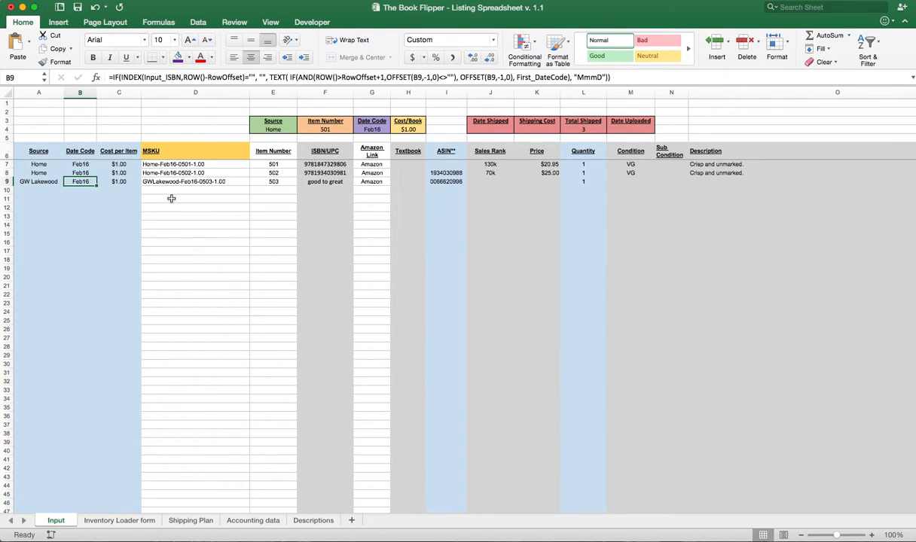
- Set the cost per item in row 9 to $1.50
{"action": "left_click", "coordinate": [113, 181]}
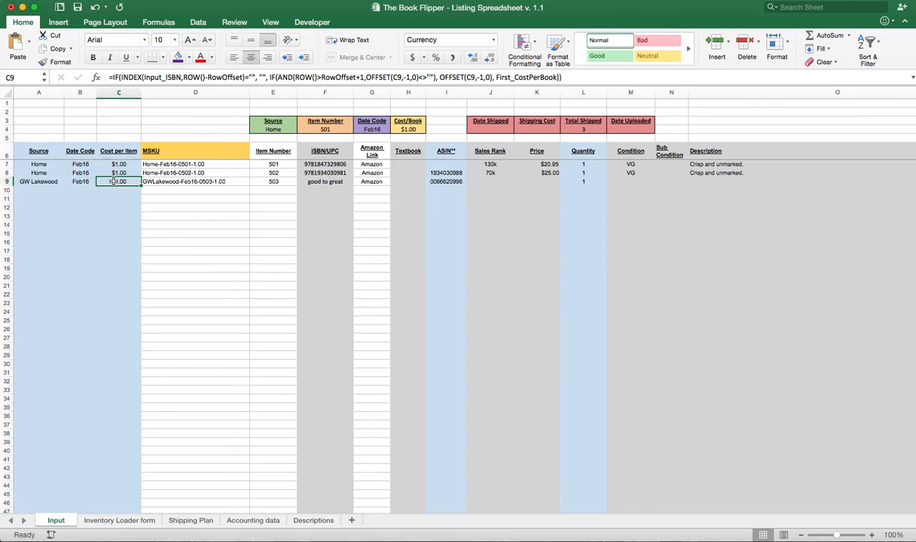
{"action": "type", "text": "1.50"}
{"action": "key", "text": "Tab"}
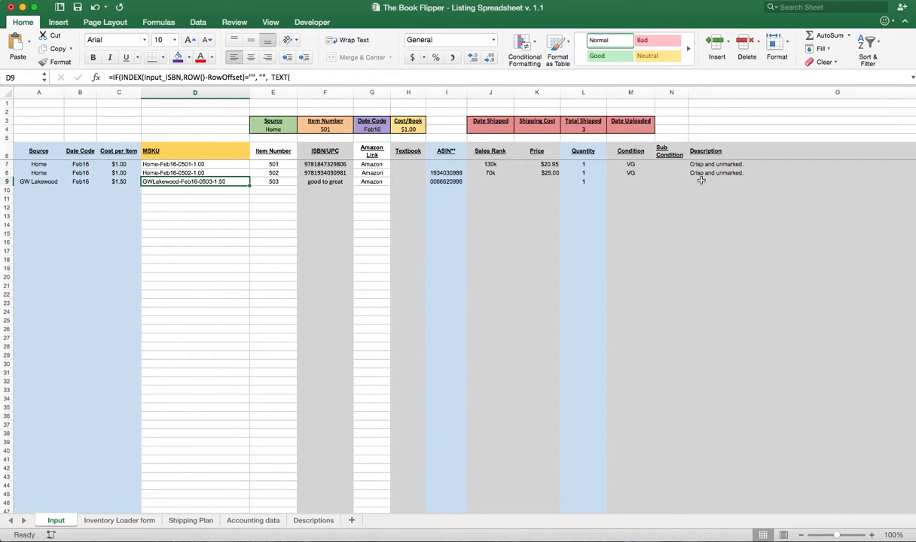
{"action": "left_click", "coordinate": [323, 182]}
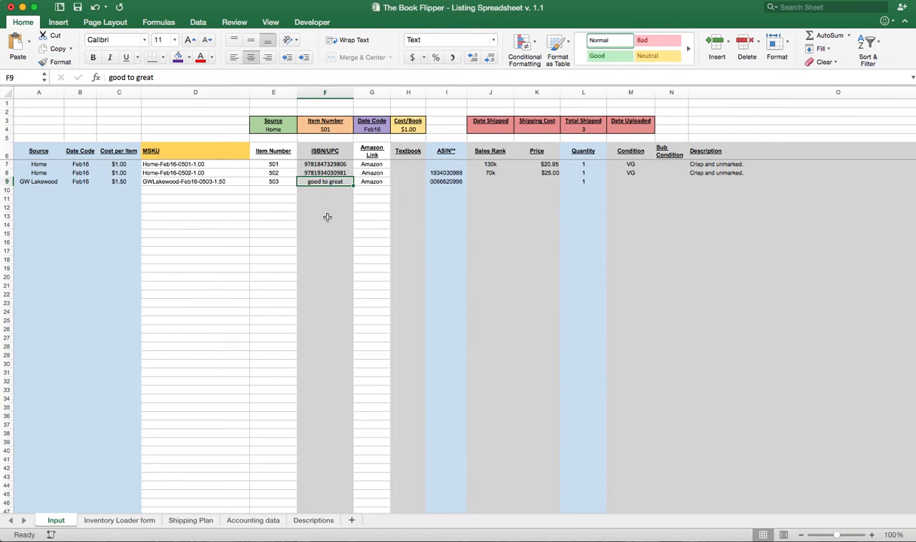
{"action": "type", "text": "899061000322"}
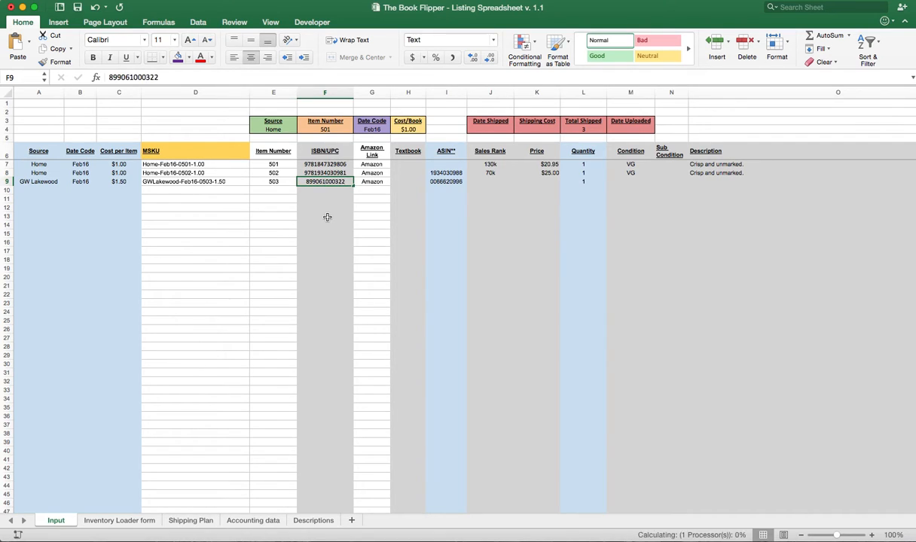
{"action": "key", "text": "Return"}
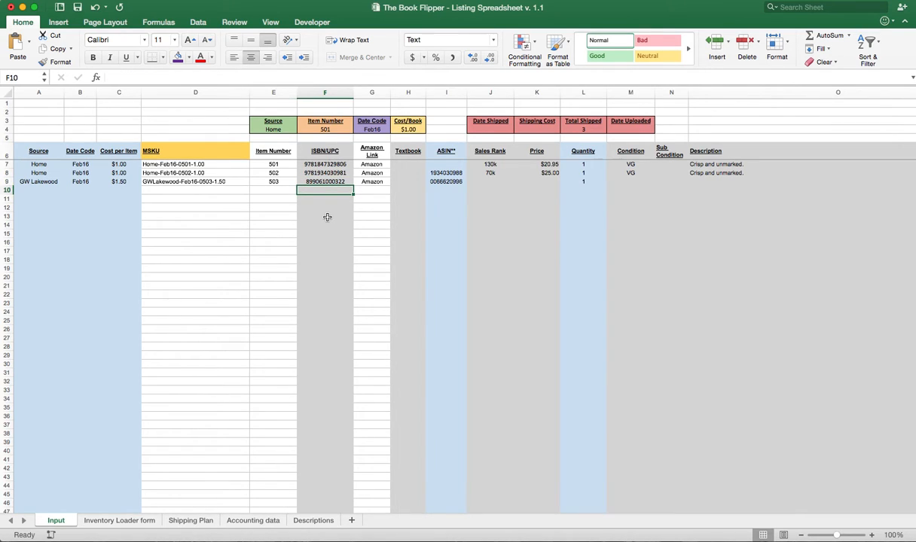
- Follow row 9's Amazon link, open the scanner's used offers, filter to free shipping with new included, and examine prices and sales rank history
{"action": "left_click", "coordinate": [368, 186]}
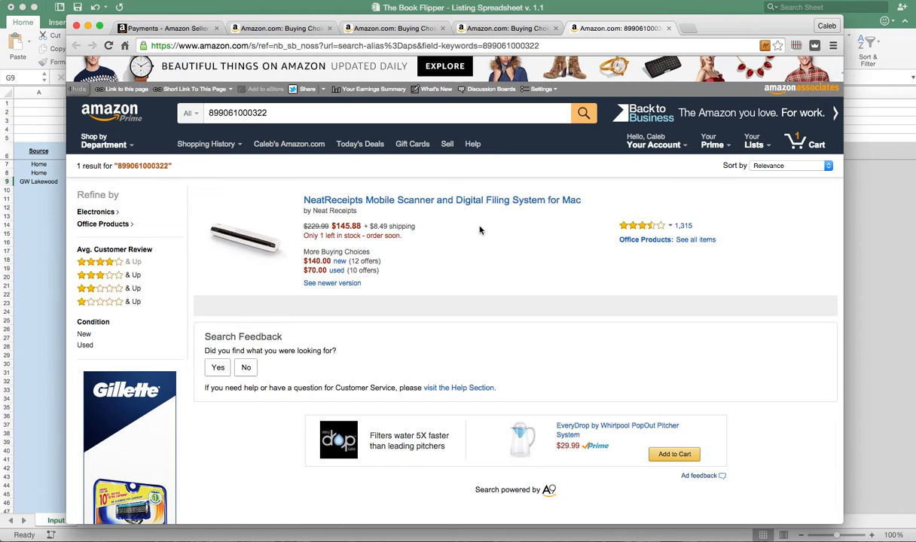
{"action": "left_click", "coordinate": [327, 270]}
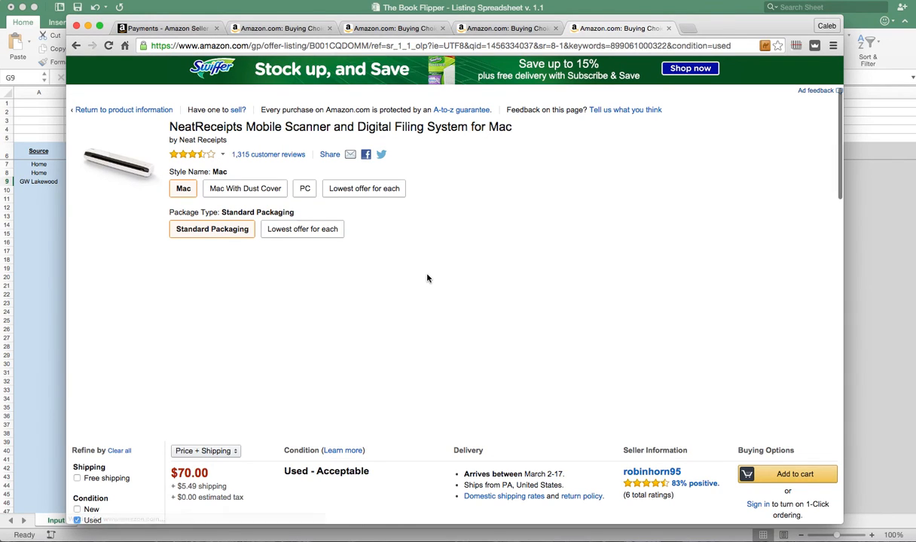
{"action": "scroll", "coordinate": [427, 275], "scroll_direction": "down", "scroll_amount": 1}
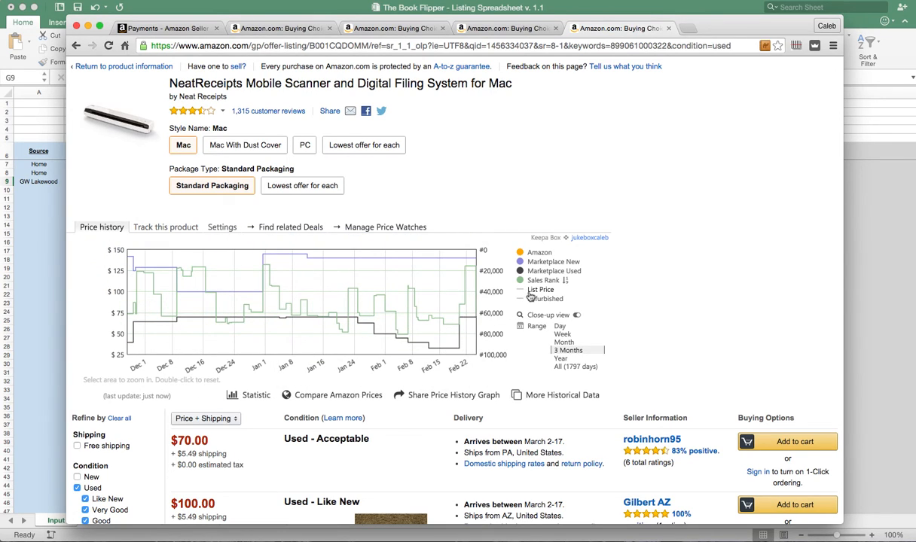
{"action": "scroll", "coordinate": [530, 296], "scroll_direction": "down", "scroll_amount": 2}
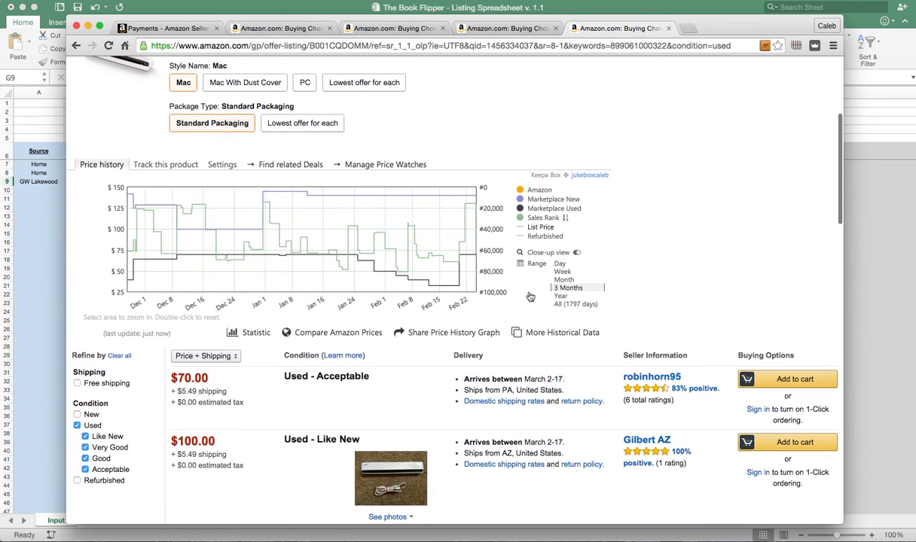
{"action": "left_click", "coordinate": [113, 386]}
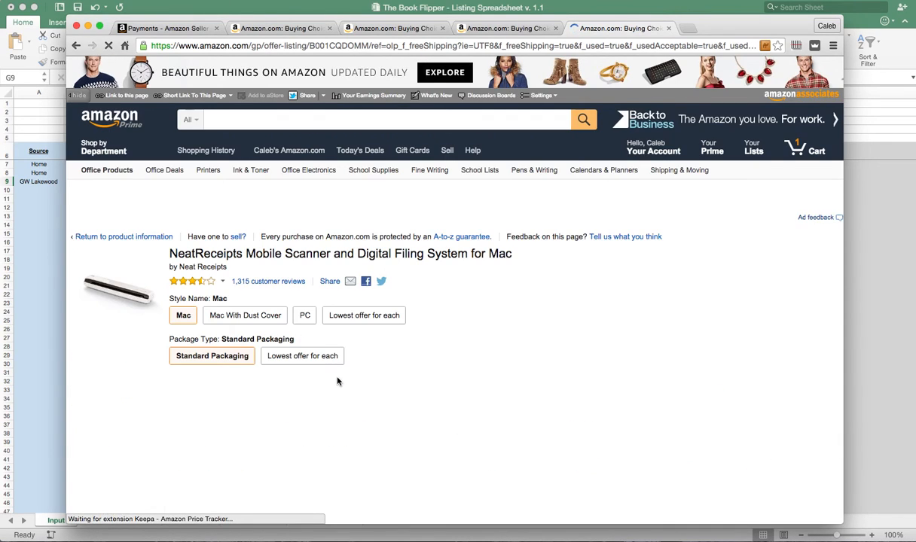
{"action": "scroll", "coordinate": [337, 382], "scroll_direction": "down", "scroll_amount": 3}
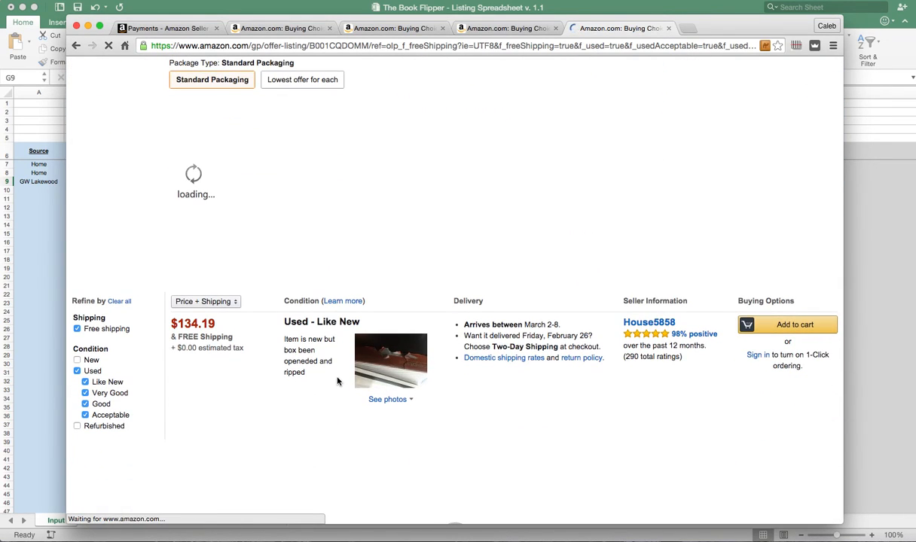
{"action": "left_click", "coordinate": [76, 359]}
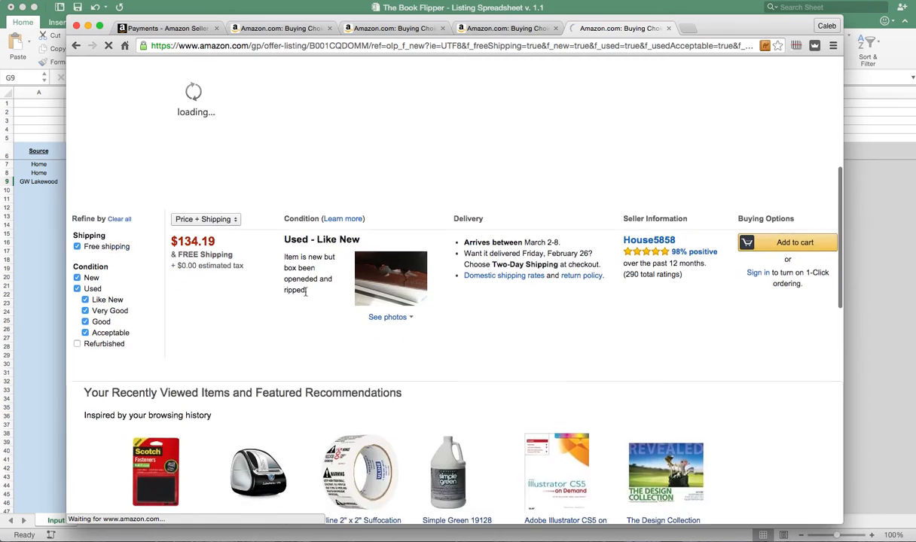
{"action": "scroll", "coordinate": [305, 295], "scroll_direction": "up", "scroll_amount": 3}
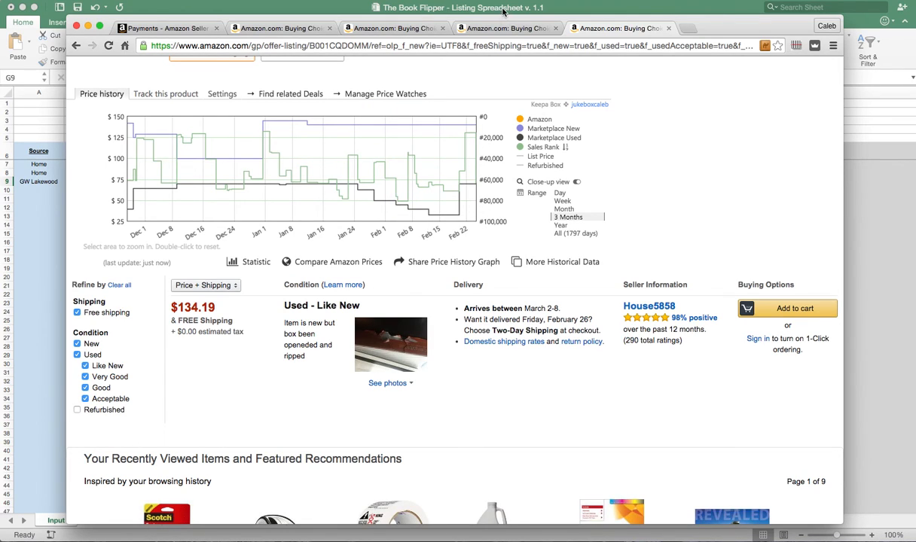
- Back in the spreadsheet, clear the ASIN of row 9 and set its cost per item to $25.00
{"action": "left_click", "coordinate": [478, 9]}
{"action": "left_click", "coordinate": [441, 182]}
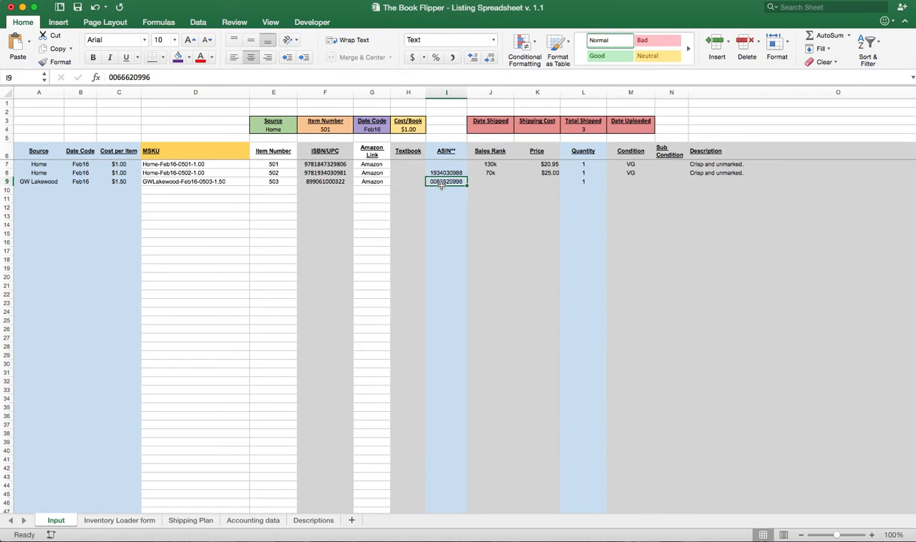
{"action": "key", "text": "Delete"}
{"action": "key", "text": "Right"}
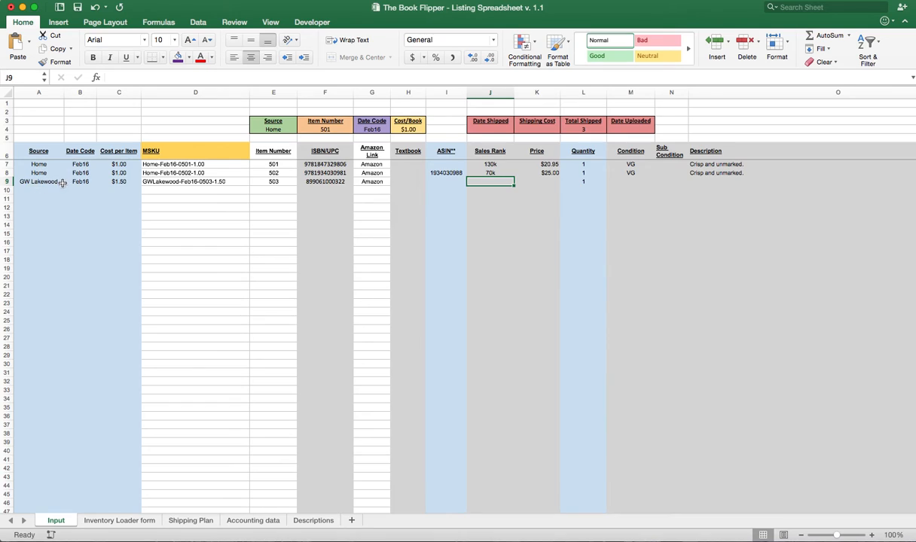
{"action": "left_click", "coordinate": [117, 181]}
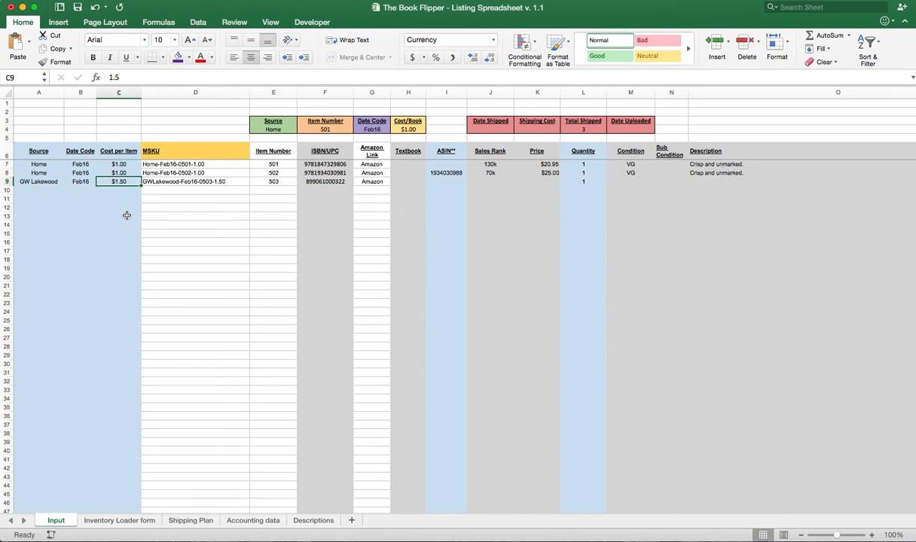
{"action": "type", "text": "25"}
{"action": "key", "text": "Tab"}
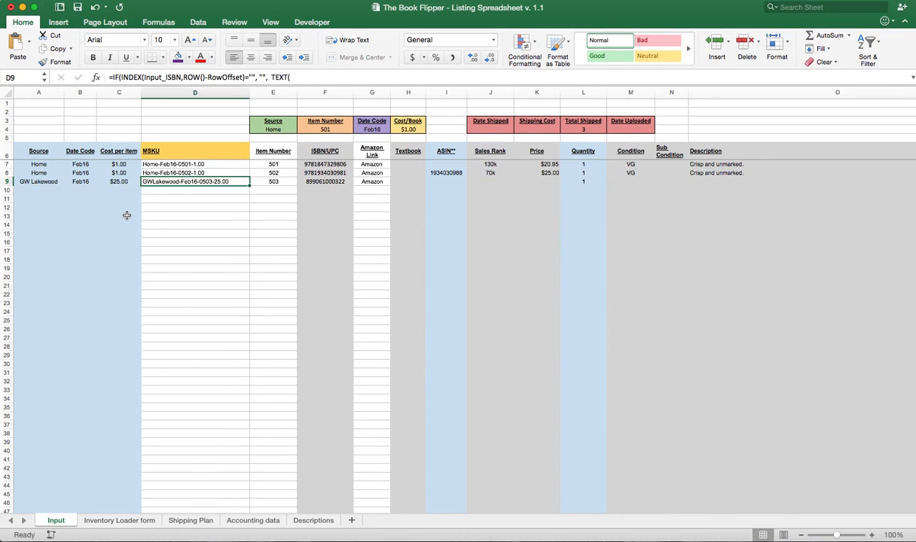
- Enter a price of $149.95 and condition N for the third item in row 9, leaving the sales rank empty
{"action": "left_click", "coordinate": [498, 182]}
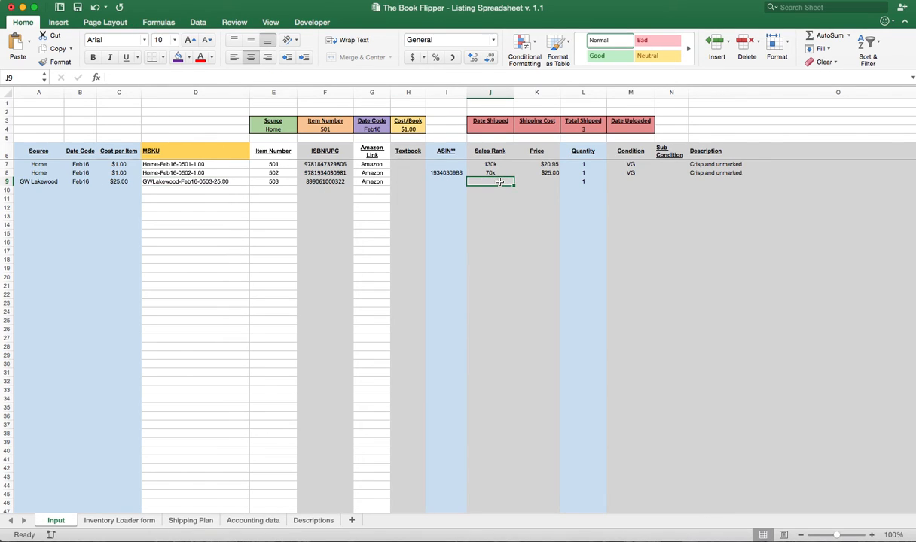
{"action": "key", "text": "Tab"}
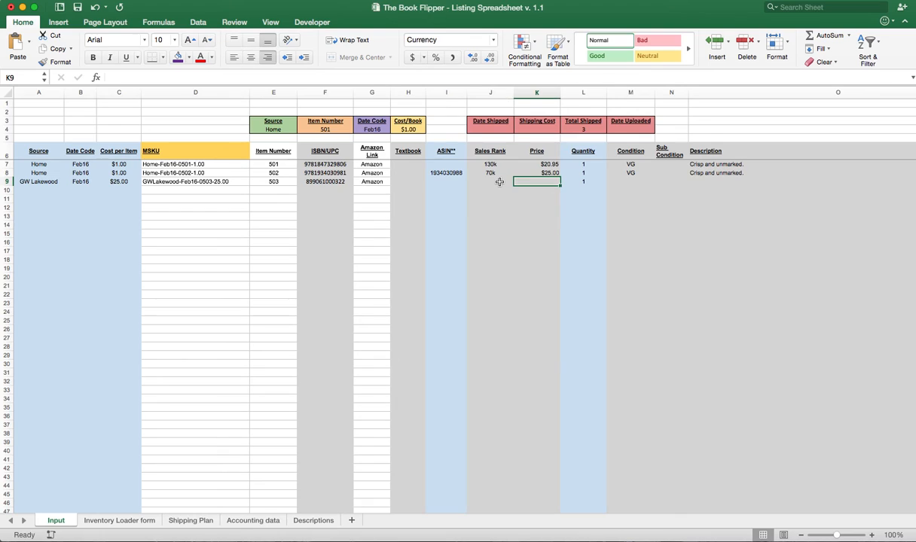
{"action": "type", "text": "149.95"}
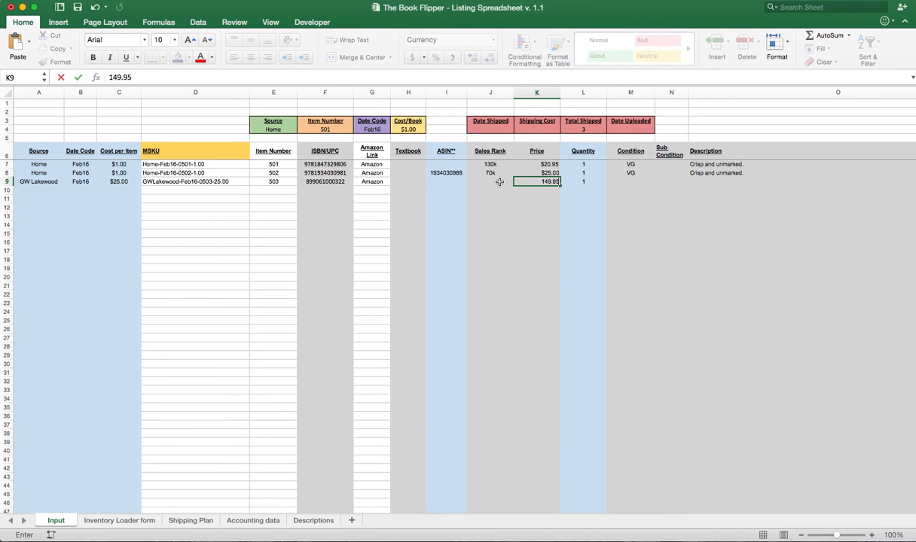
{"action": "key", "text": "Tab"}
{"action": "key", "text": "Tab"}
{"action": "type", "text": "N"}
{"action": "key", "text": "Tab"}
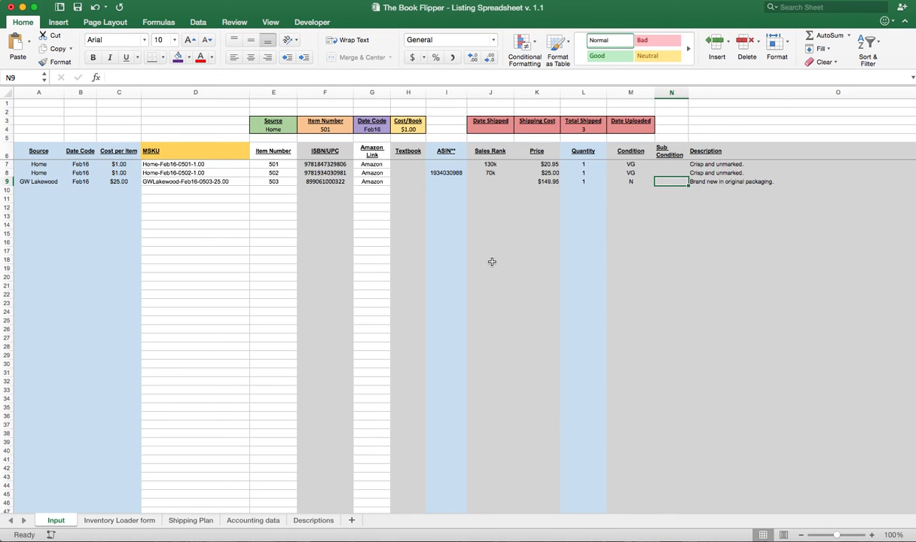
- Open the Inventory Loader form sheet to view the listing data generated for the three items
{"action": "left_click", "coordinate": [128, 520]}
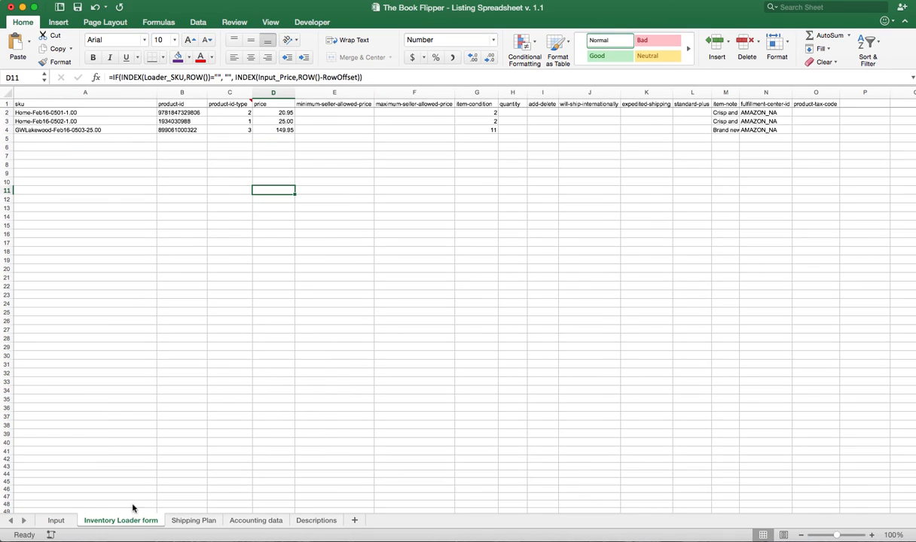